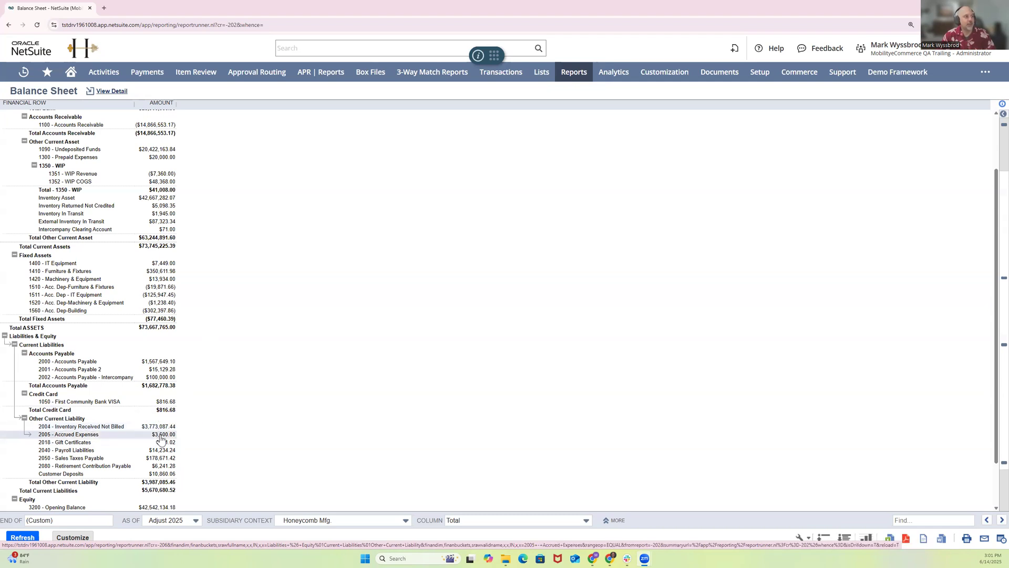
left_click(184, 521)
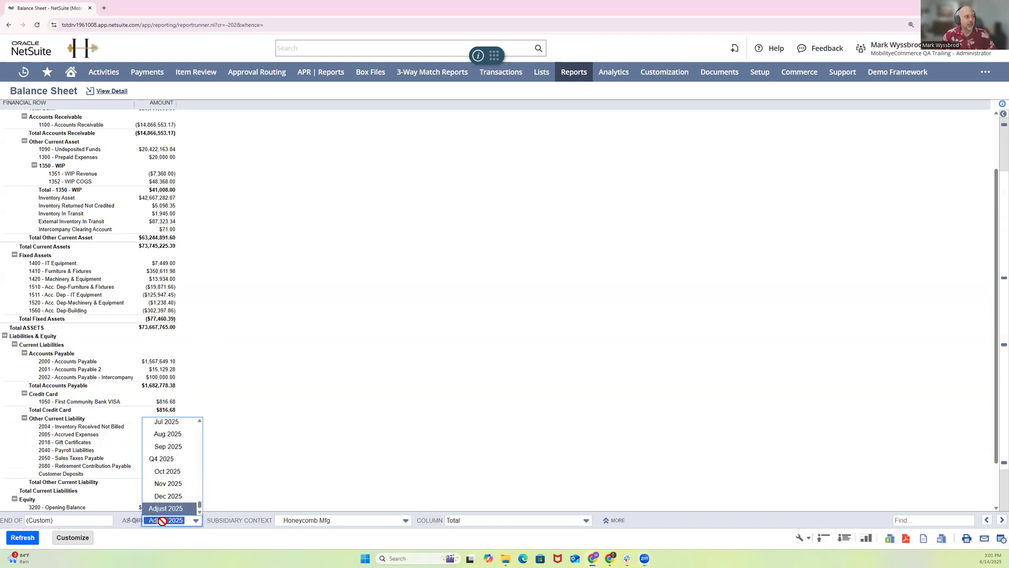
left_click(167, 520)
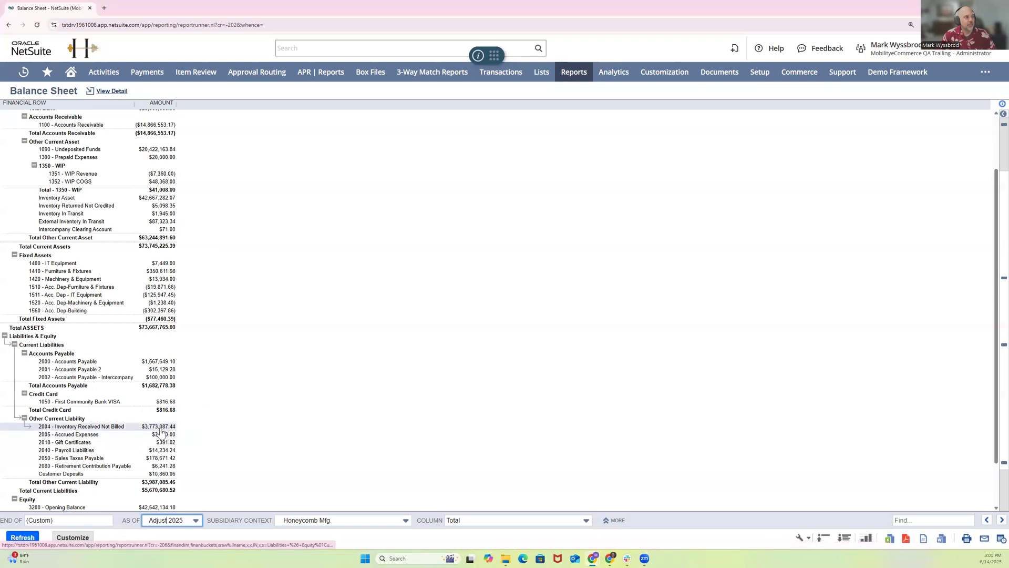
Open the Accrued Purchases By Subsidiary and Accrued Purchases By Transaction Type reconciliation results in separate new browser tabs.
mouse_move(328, 76)
mouse_move(357, 112)
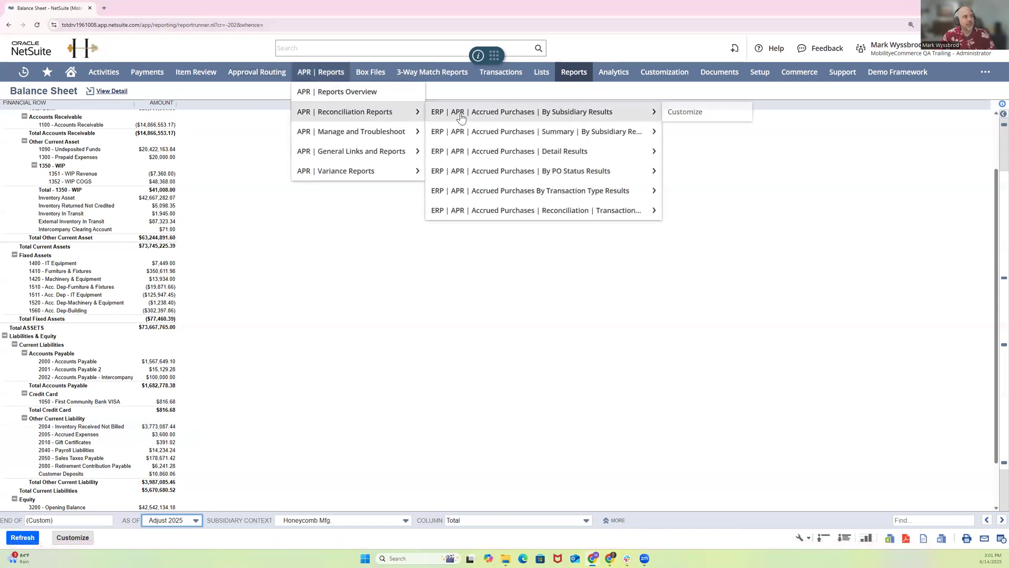
right_click(465, 119)
left_click(490, 127)
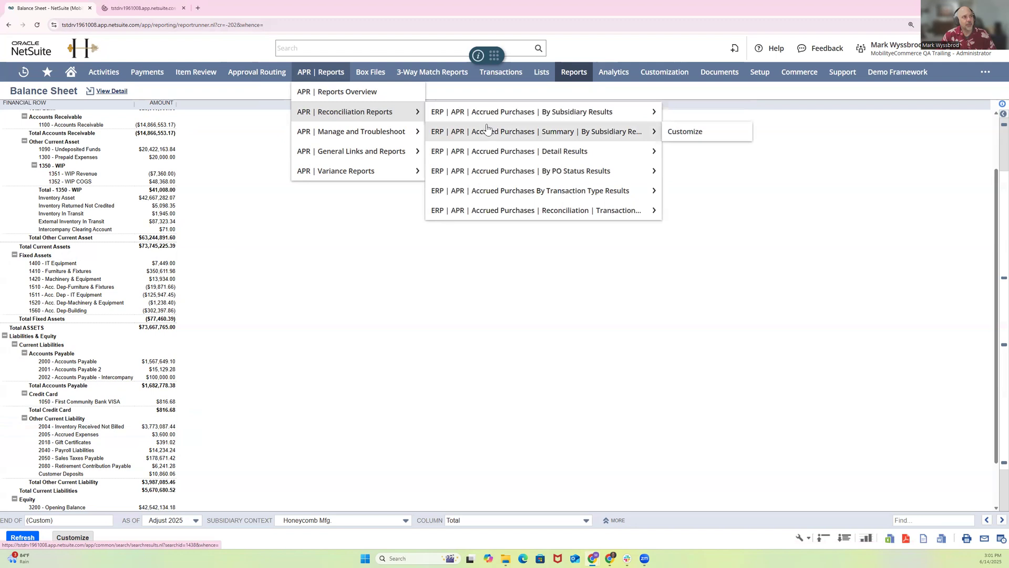
mouse_move(514, 193)
right_click(514, 193)
left_click(528, 200)
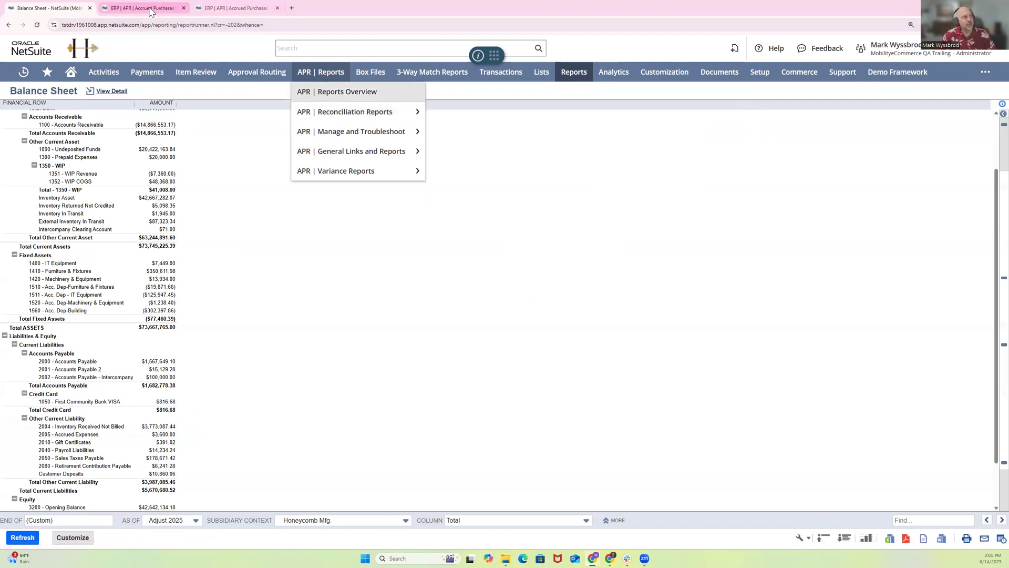
Compare the Accrued Purchases totals by subsidiary and by transaction type with the balance sheet's Inventory Received Not Billed amount.
left_click(149, 9)
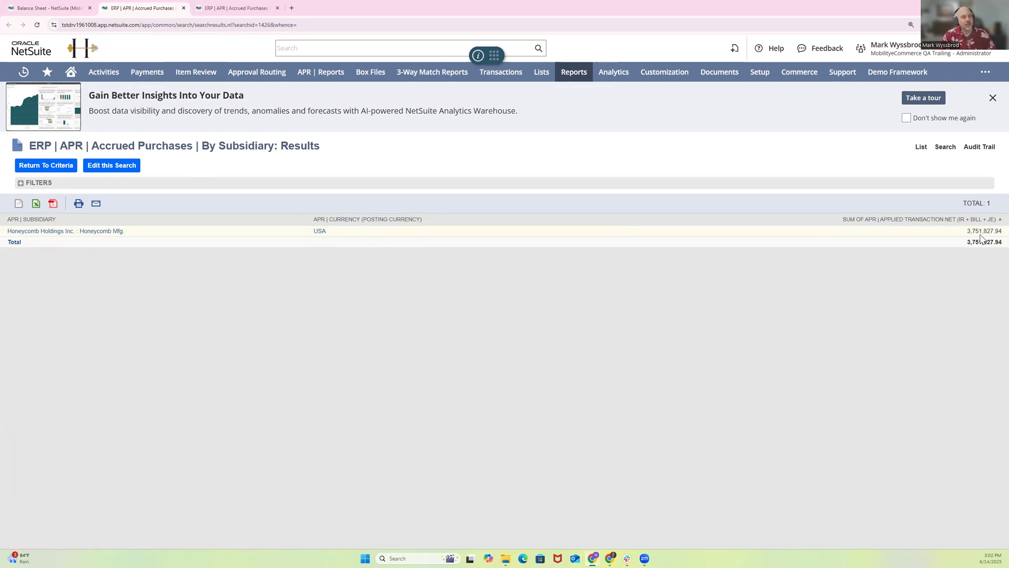
left_click(69, 13)
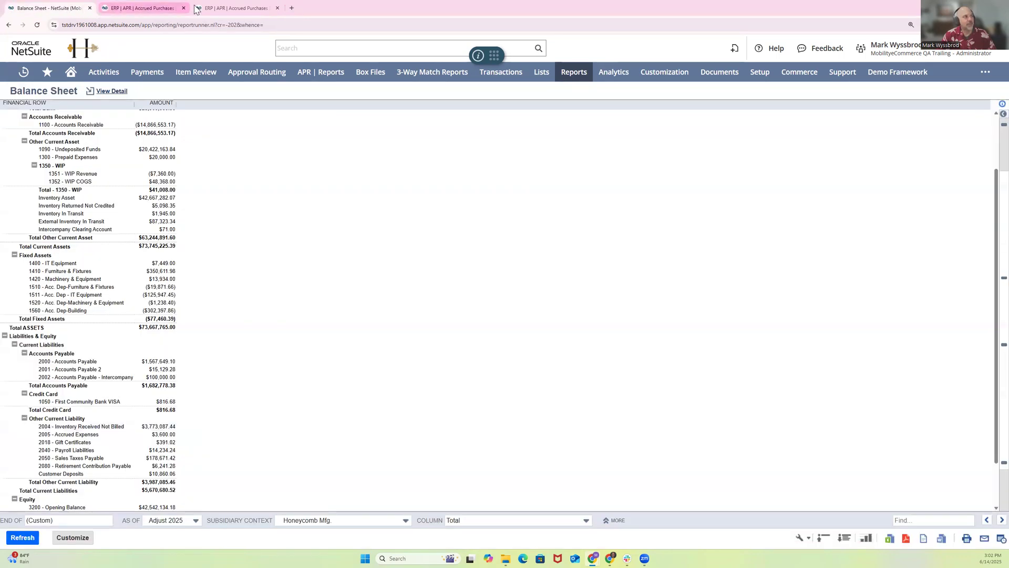
left_click(223, 8)
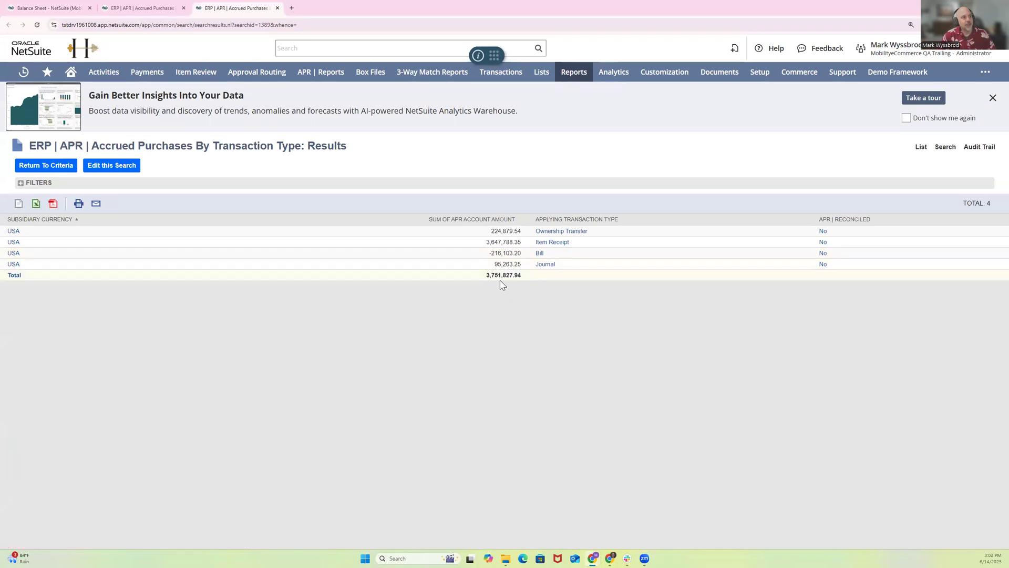
In Calculator, subtract the balance sheet's Inventory Received Not Billed amount 3773087.44 from the accrued purchases total 3751827.94.
left_click(365, 558)
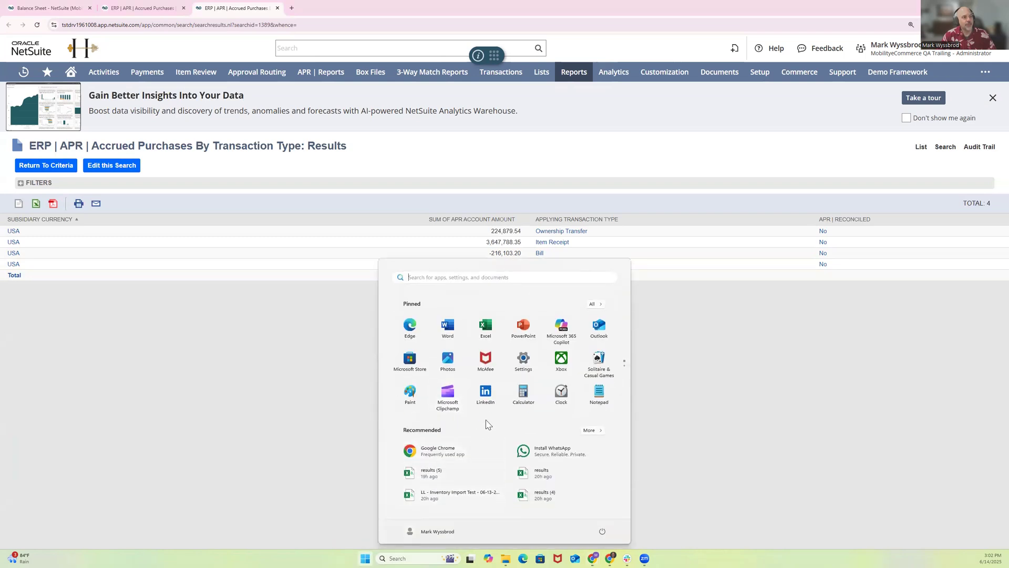
left_click(520, 399)
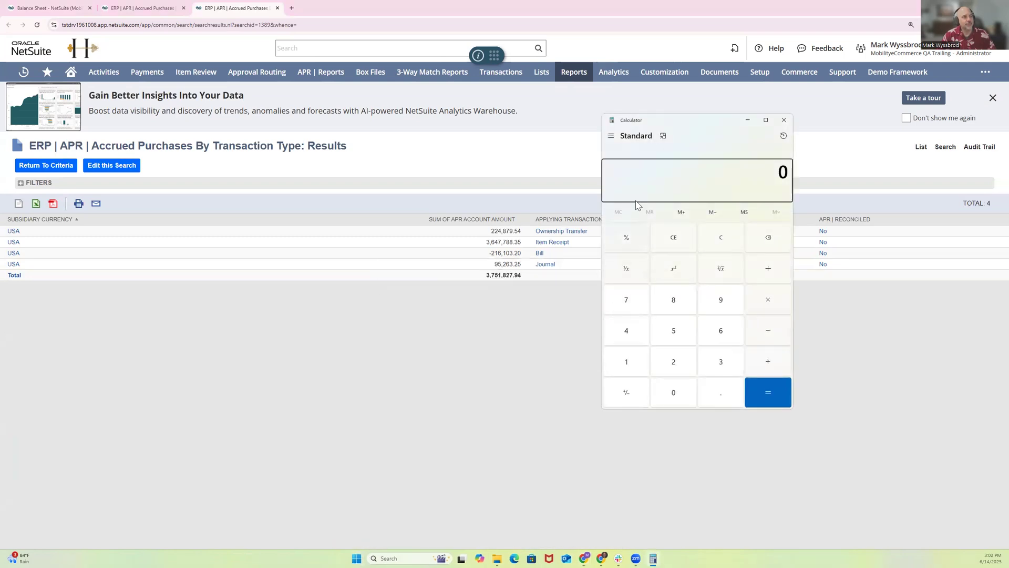
type("37")
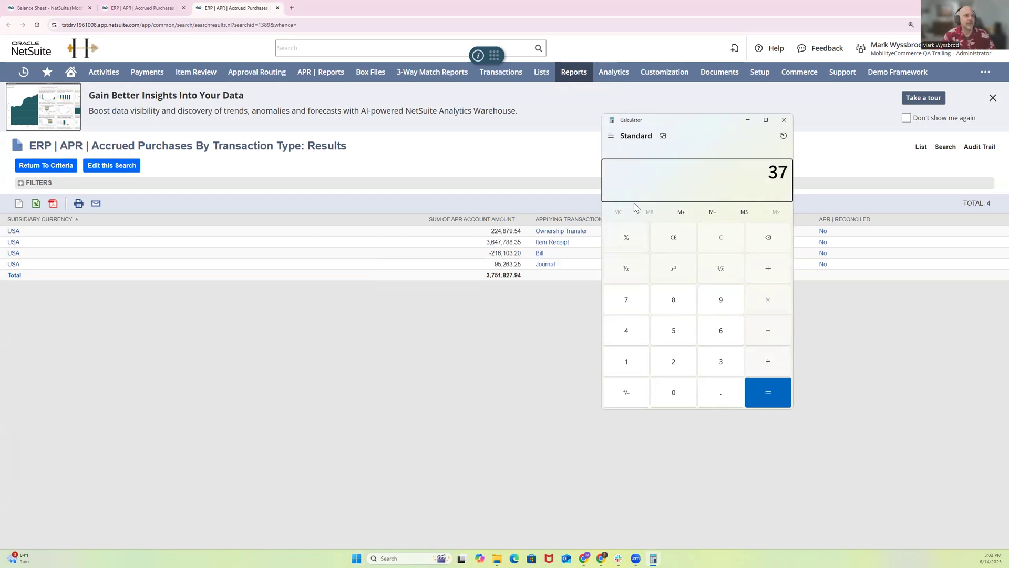
type("51827.94")
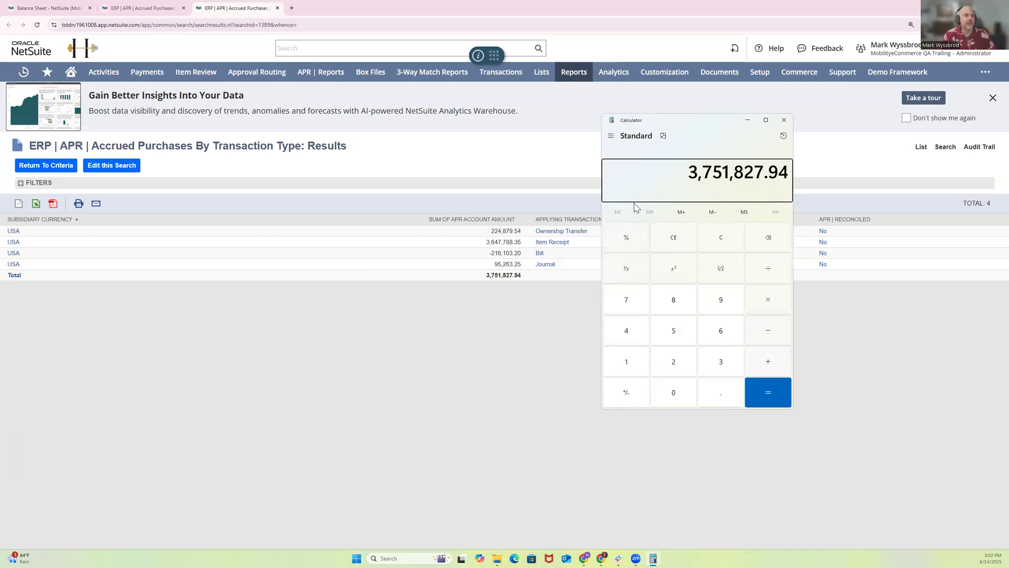
left_click(47, 8)
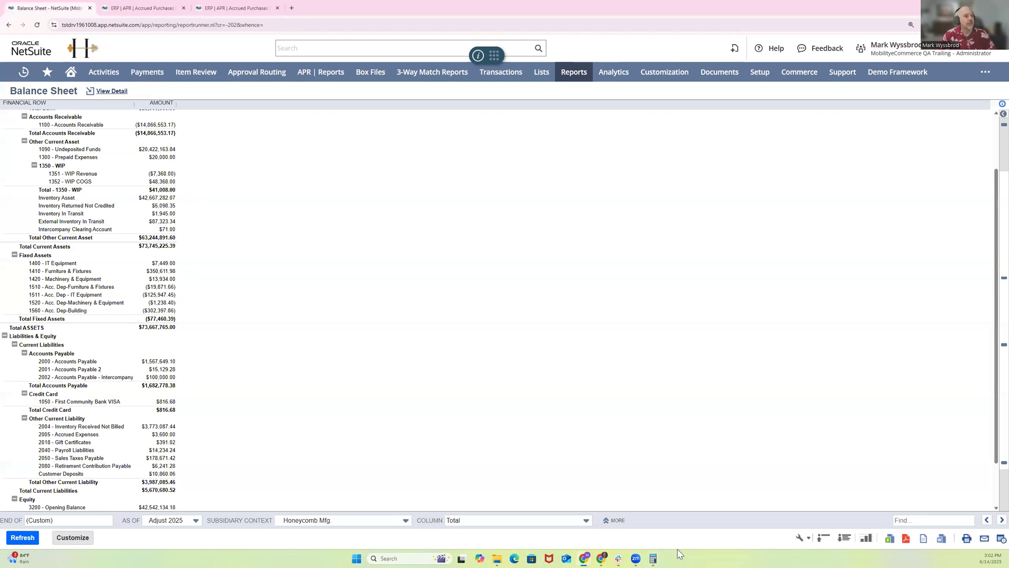
left_click(653, 558)
type("- 37730")
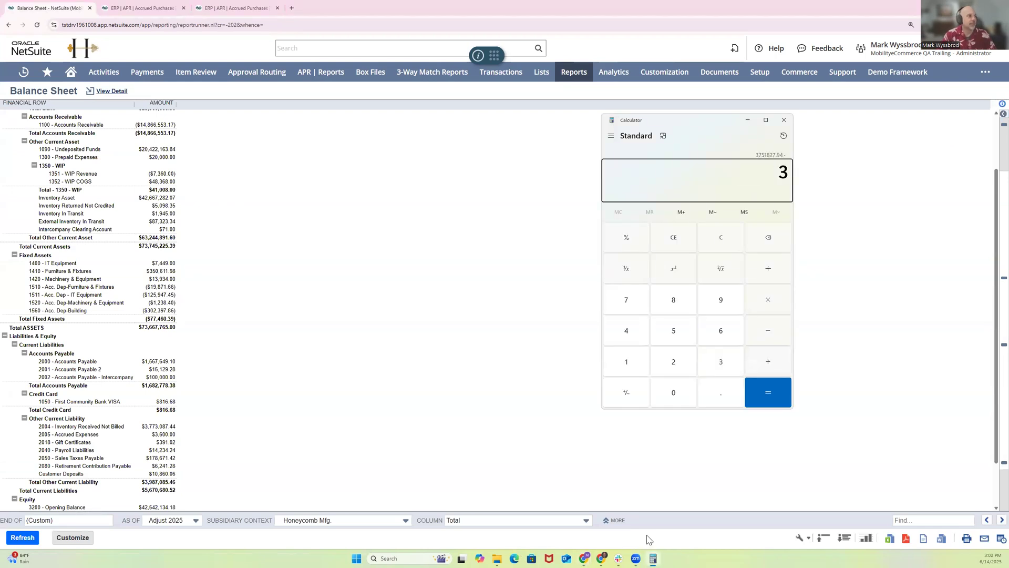
type("8")
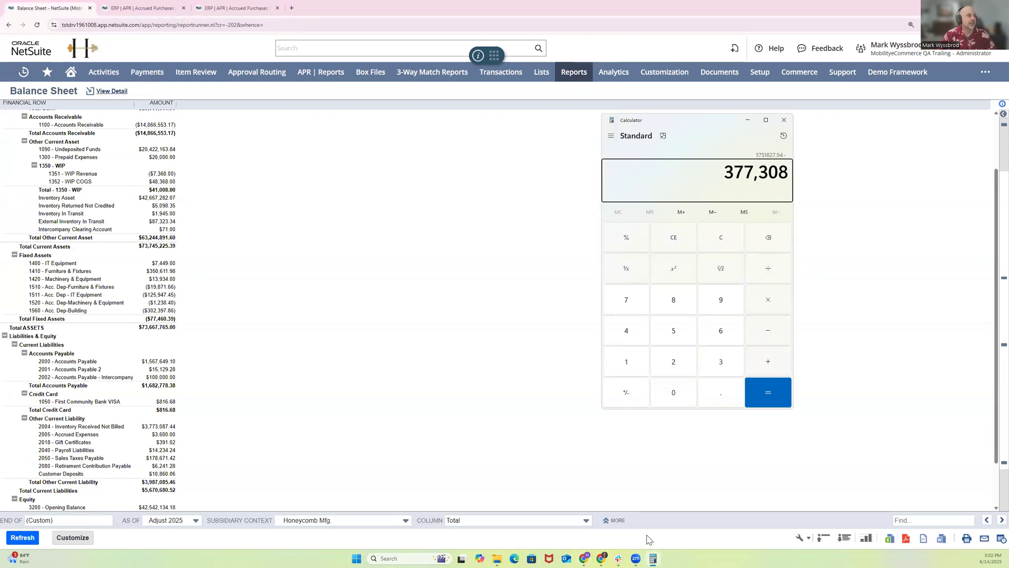
type("7.44")
key("Return")
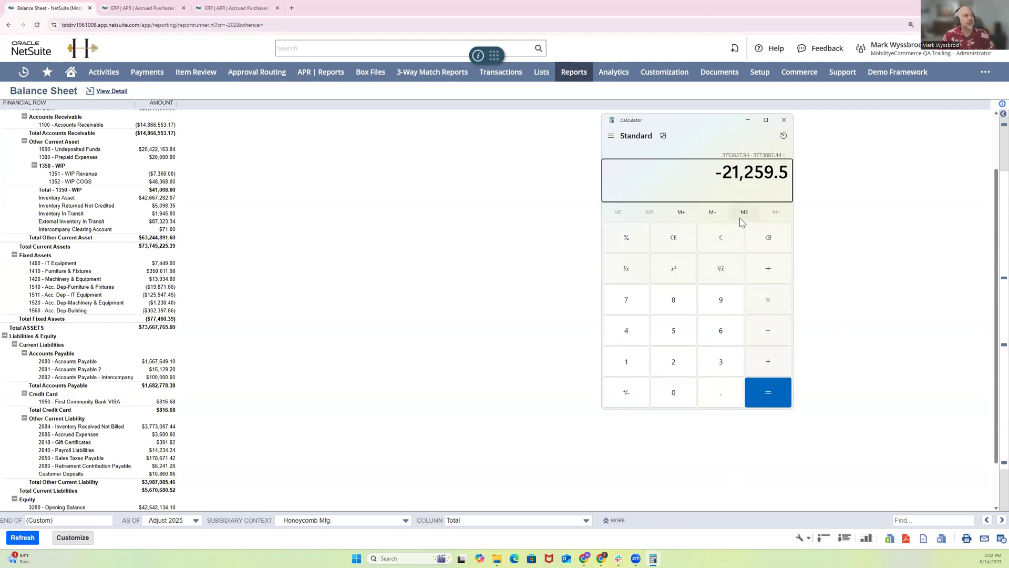
Open the Accrued Purchases Transactions Not Created From PO or Bill results in a new tab and check their total against the balance sheet.
mouse_move(318, 79)
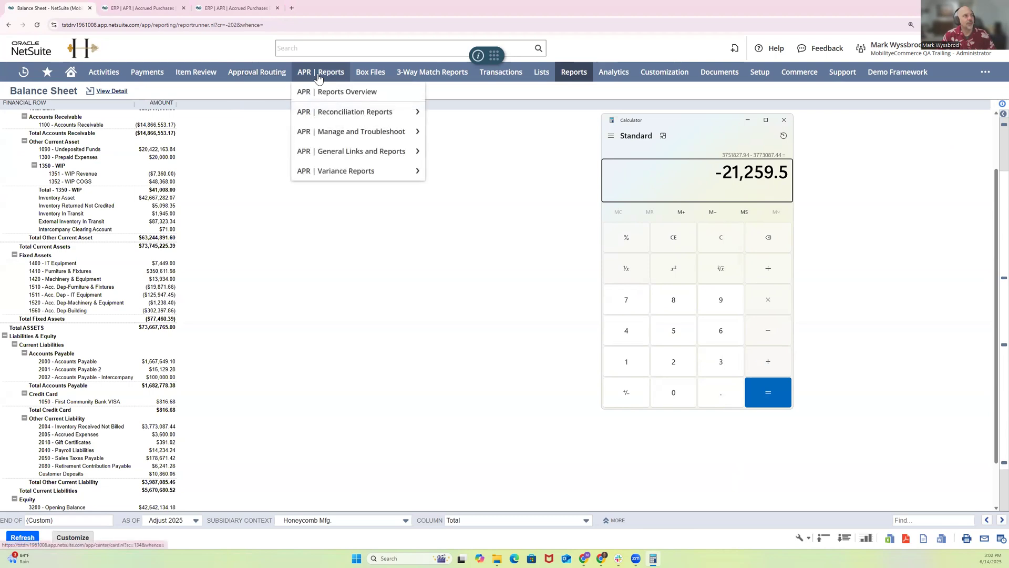
mouse_move(375, 132)
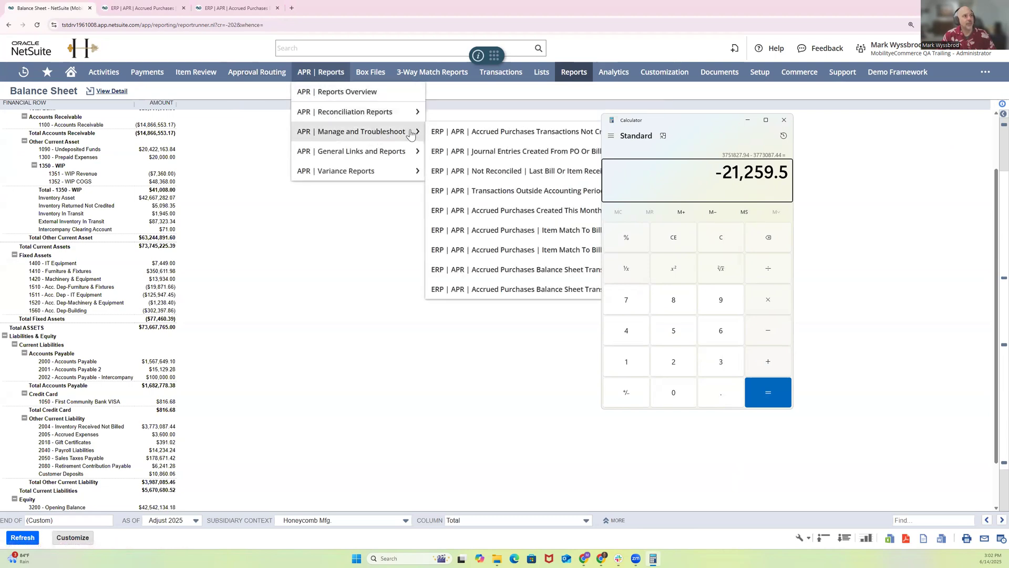
right_click(482, 135)
left_click(500, 141)
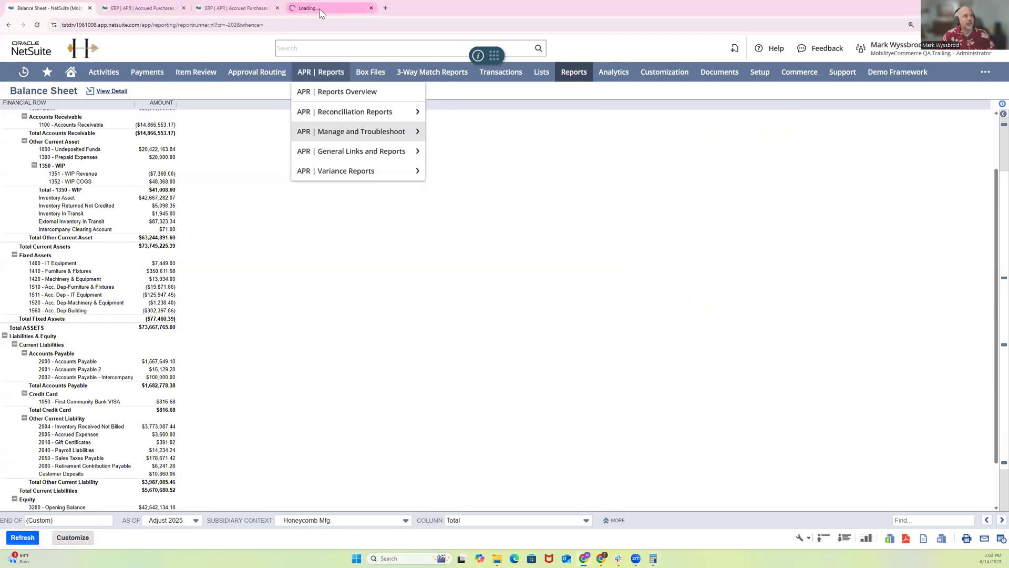
left_click(321, 9)
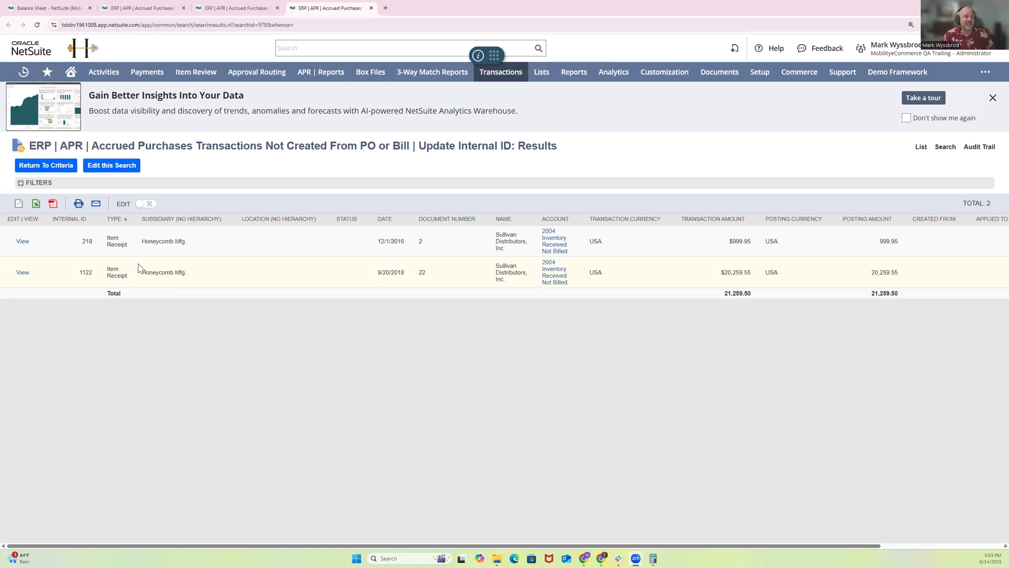
left_click_drag(761, 295, 726, 297)
left_click(53, 9)
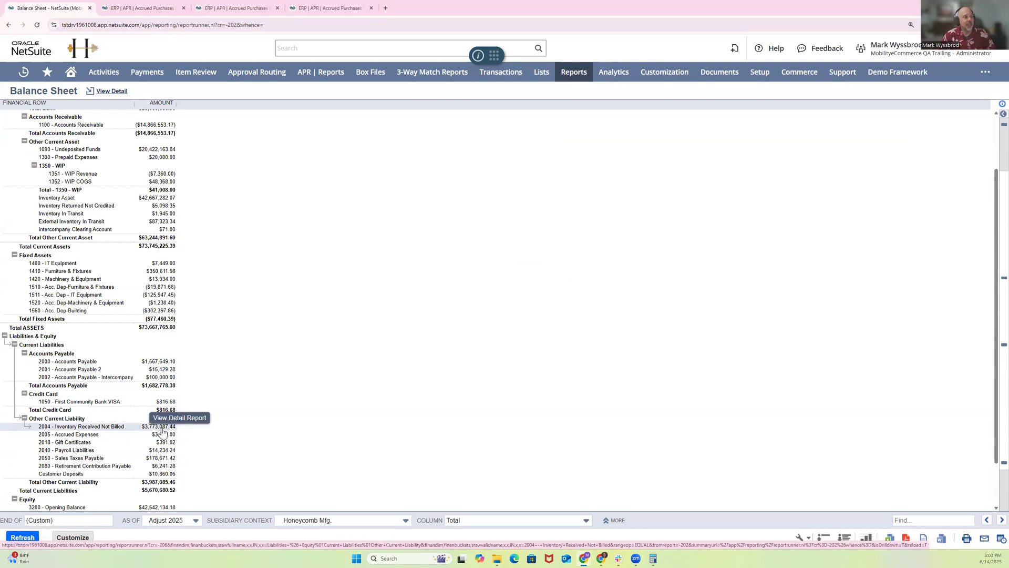
Filter the Accrued Purchases By Transaction Type results to transactions applied up to 12/31/2024.
left_click(243, 10)
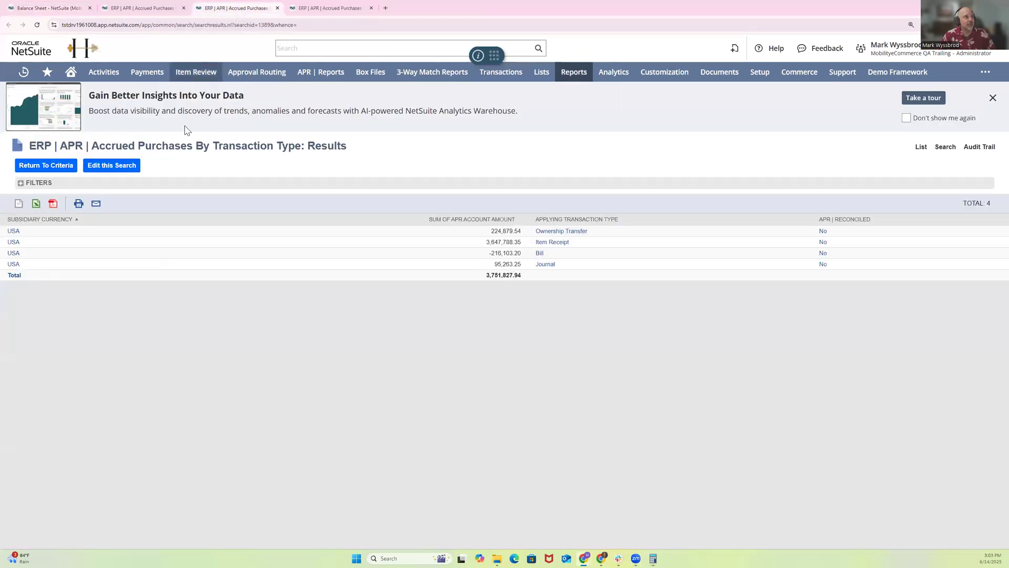
left_click(23, 184)
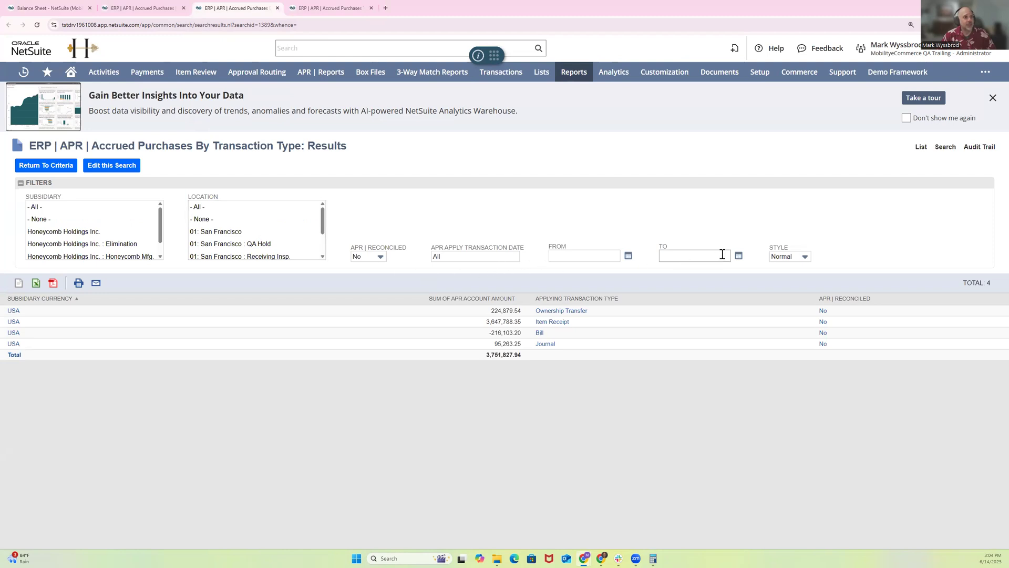
left_click(739, 256)
left_click(660, 270)
left_click(660, 270)
left_click(661, 270)
left_click(660, 270)
left_click(661, 270)
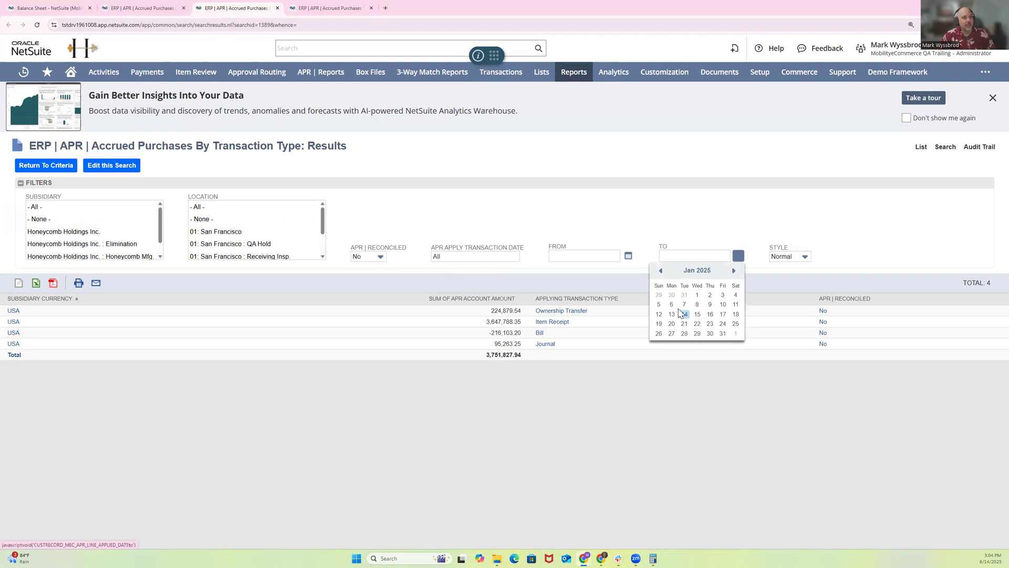
left_click(660, 270)
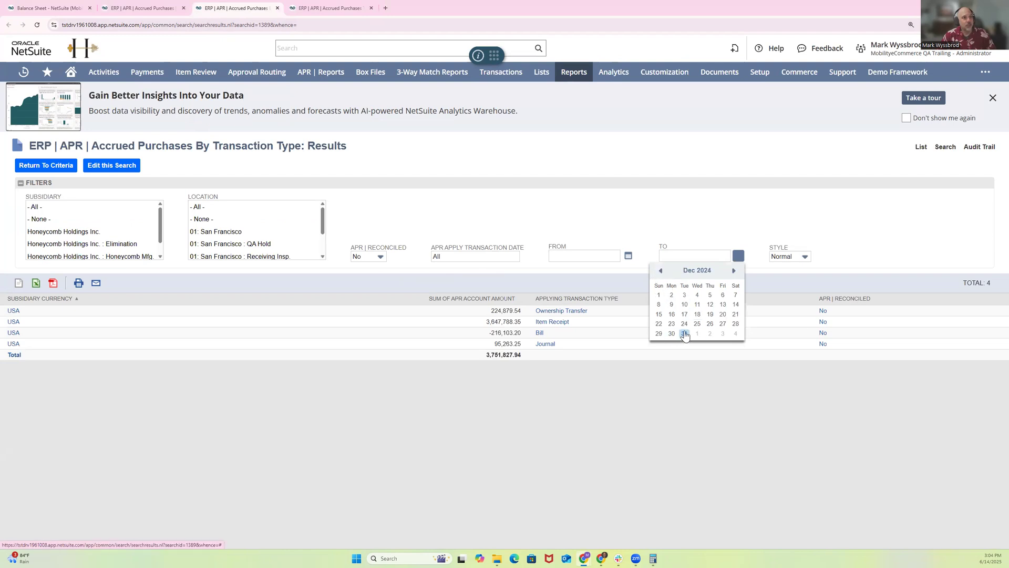
left_click(684, 334)
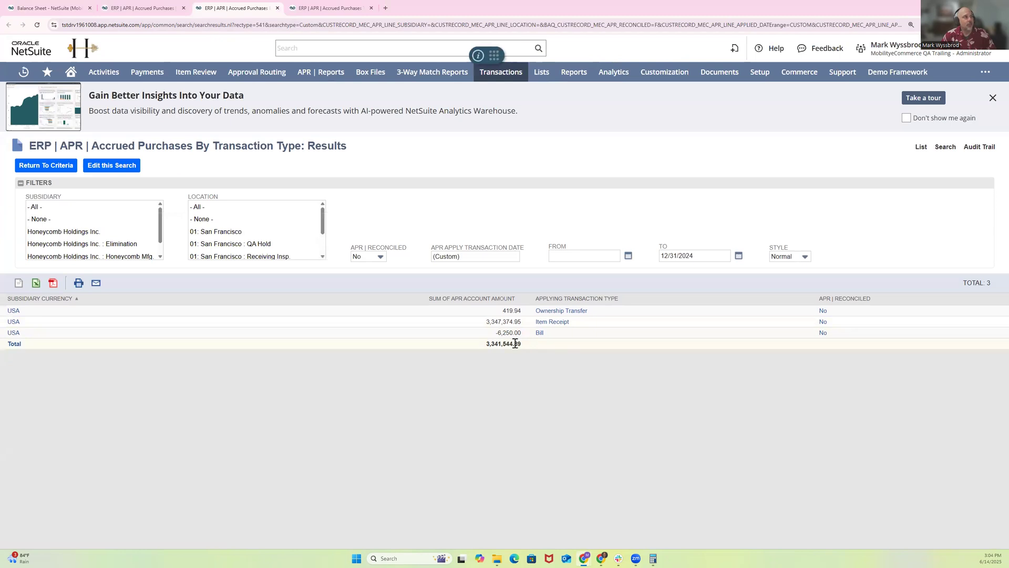
Set the balance sheet's as-of period to Adjust 2024.
left_click(59, 7)
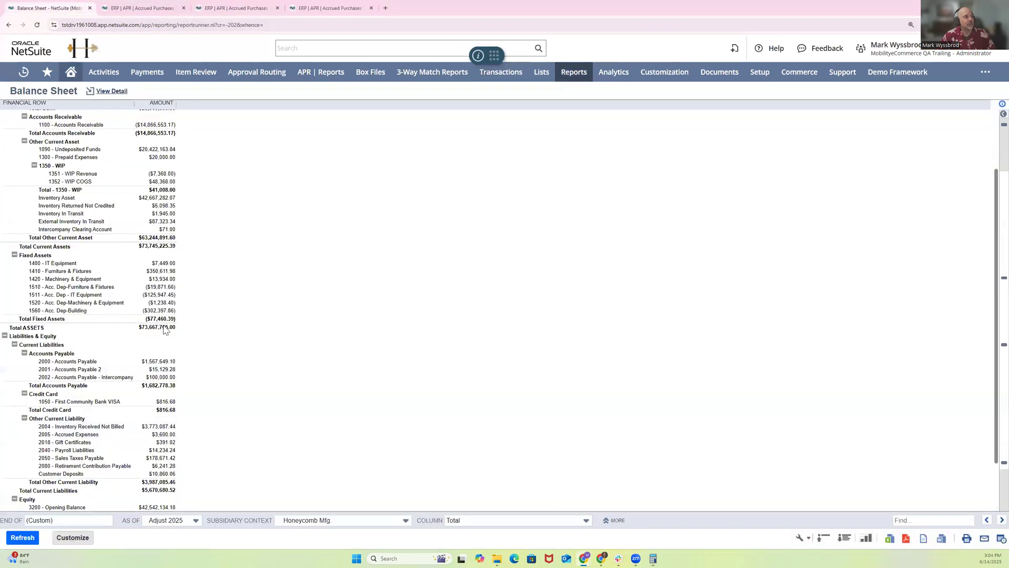
left_click(196, 520)
scroll(183, 488, "up", 2)
scroll(183, 487, "up", 2)
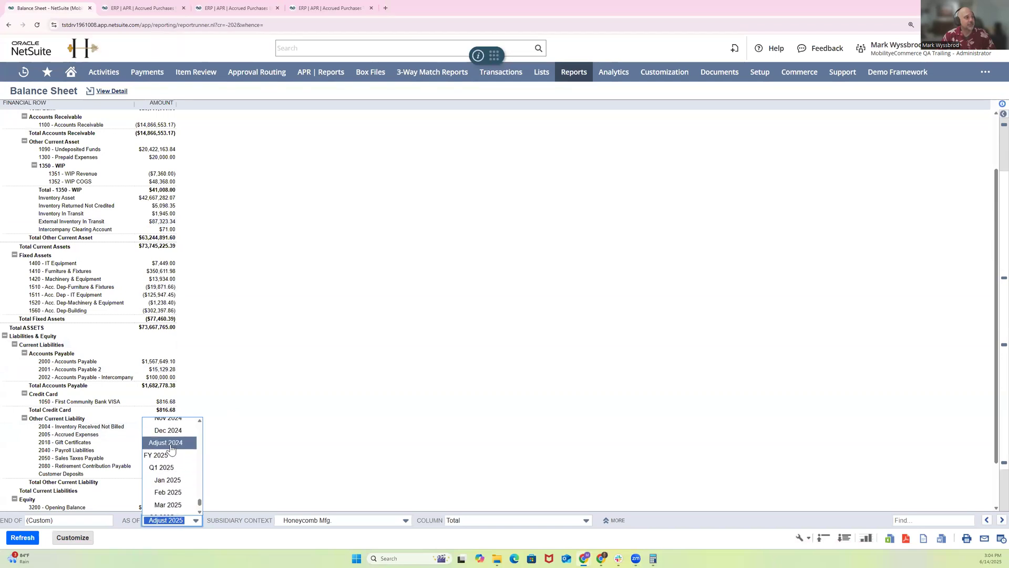
left_click(165, 442)
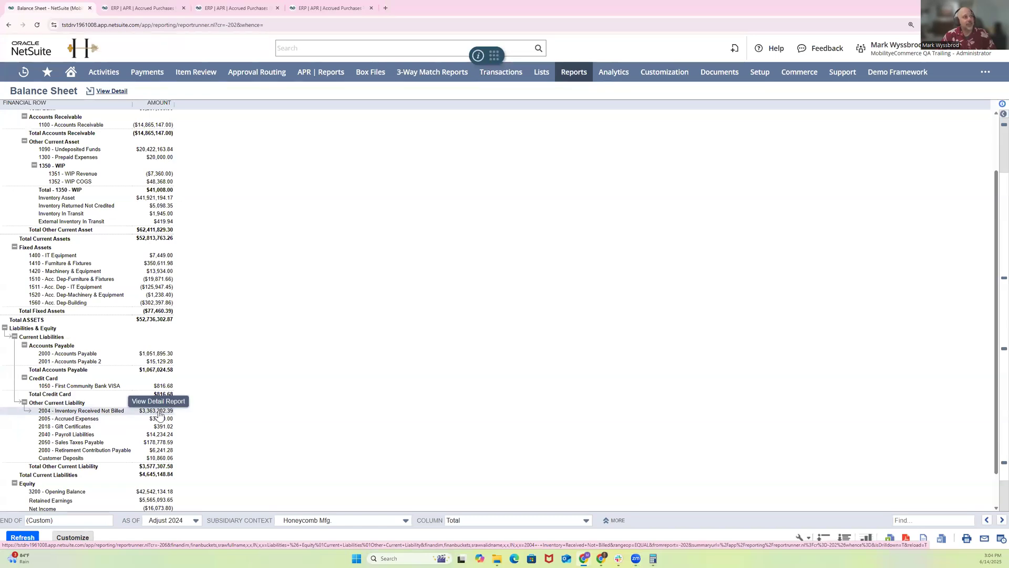
Set the APR | Reconciled filter of the Accrued Purchases By Transaction Type results to All.
left_click(233, 8)
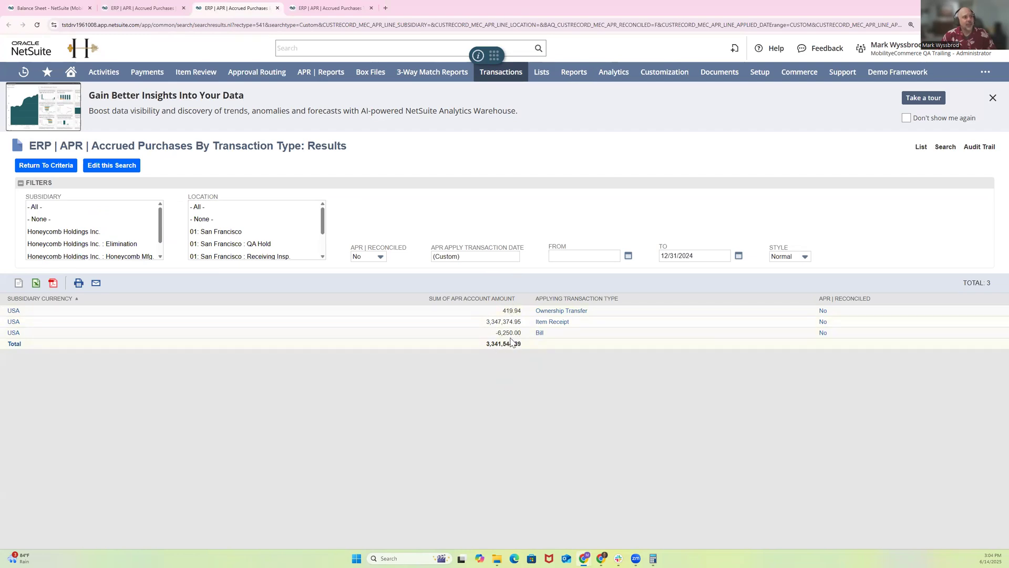
left_click(375, 256)
left_click(363, 267)
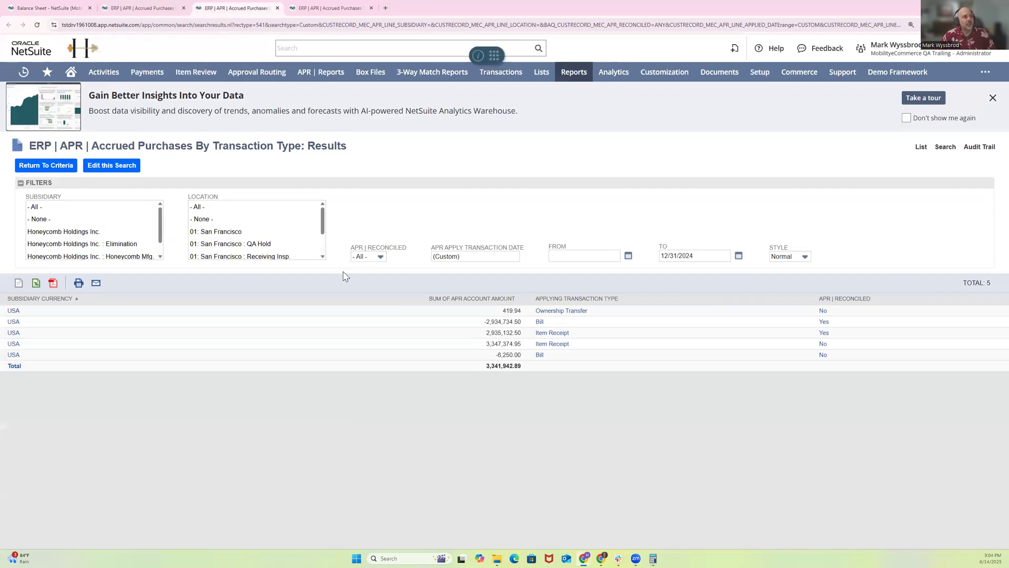
left_click(381, 259)
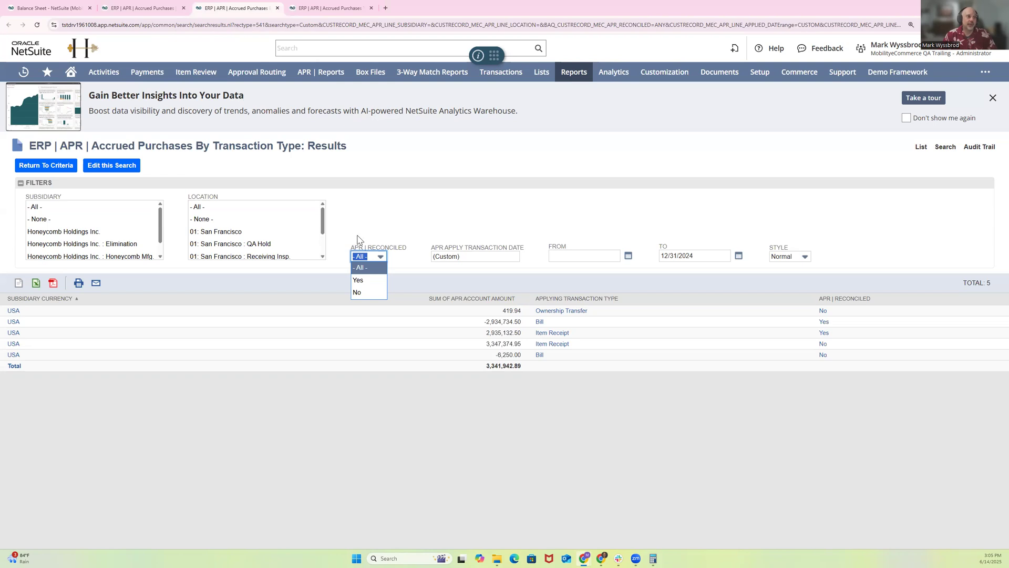
left_click(403, 235)
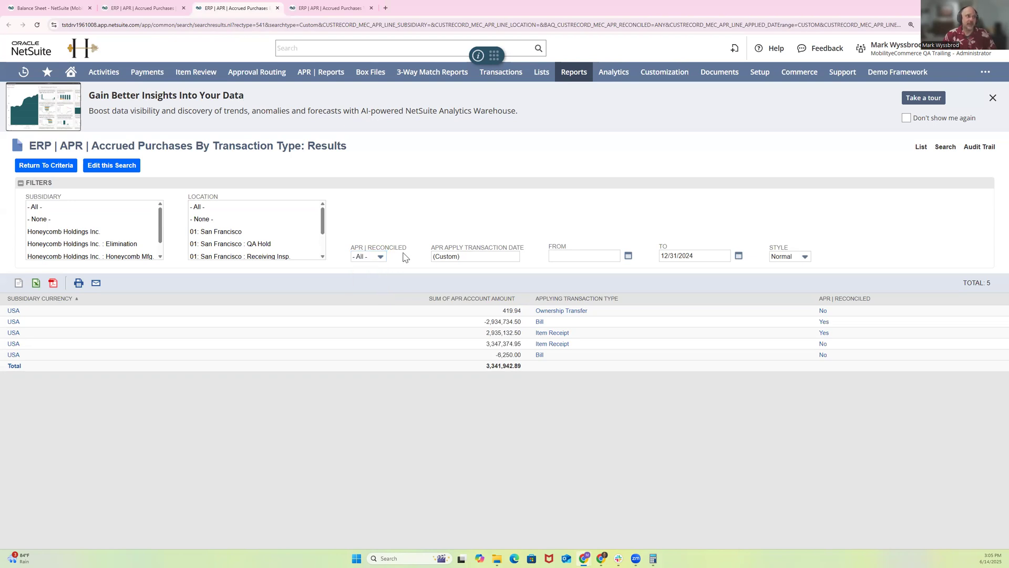
Return to the Accrued Purchases Transactions Not Created From PO or Bill results and highlight the report title.
left_click(316, 9)
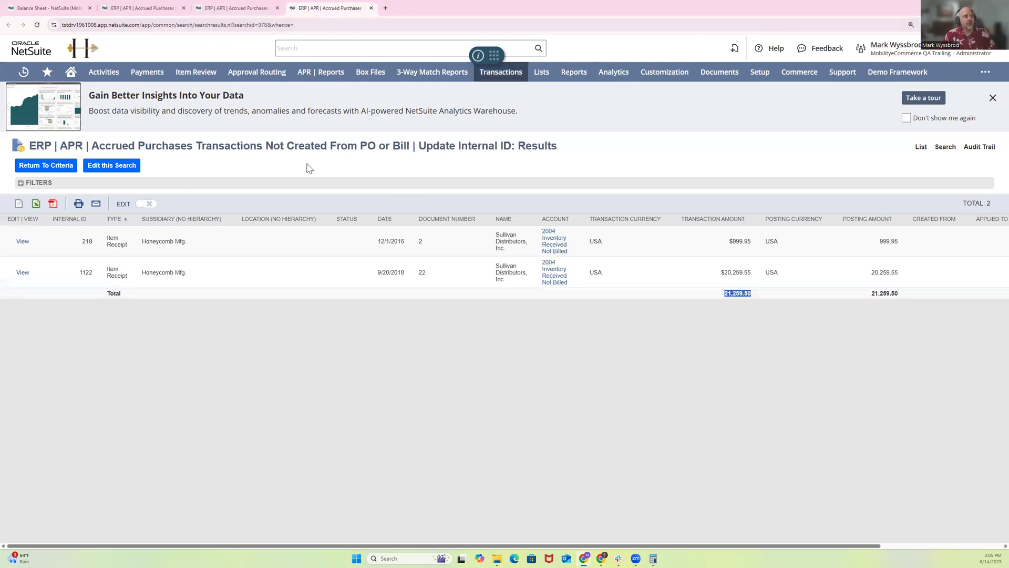
left_click_drag(41, 148, 515, 142)
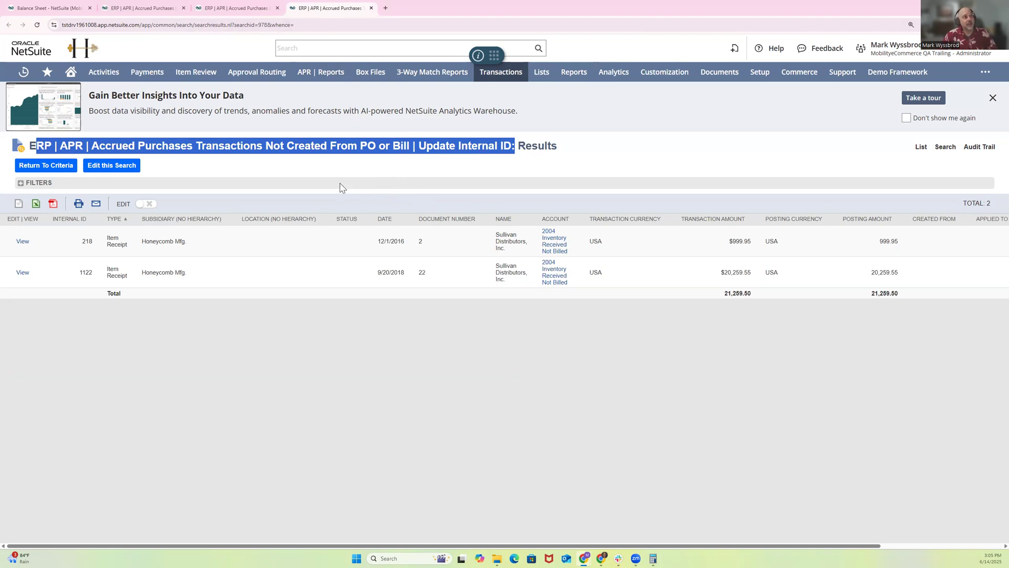
Highlight the title of the Accrued Purchases Transactions Not Created From PO or Bill results and expand the report's filters.
left_click_drag(30, 145, 416, 145)
left_click(372, 183)
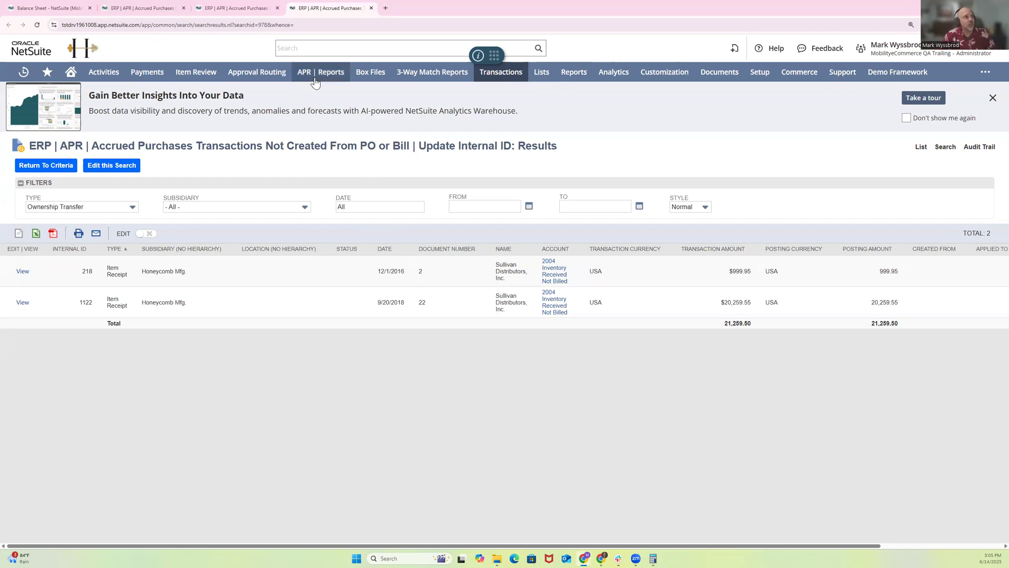
Open the Accrued Purchases | By PO Status results and highlight the net applied amount of the Fully Billed status.
mouse_move(315, 80)
mouse_move(346, 121)
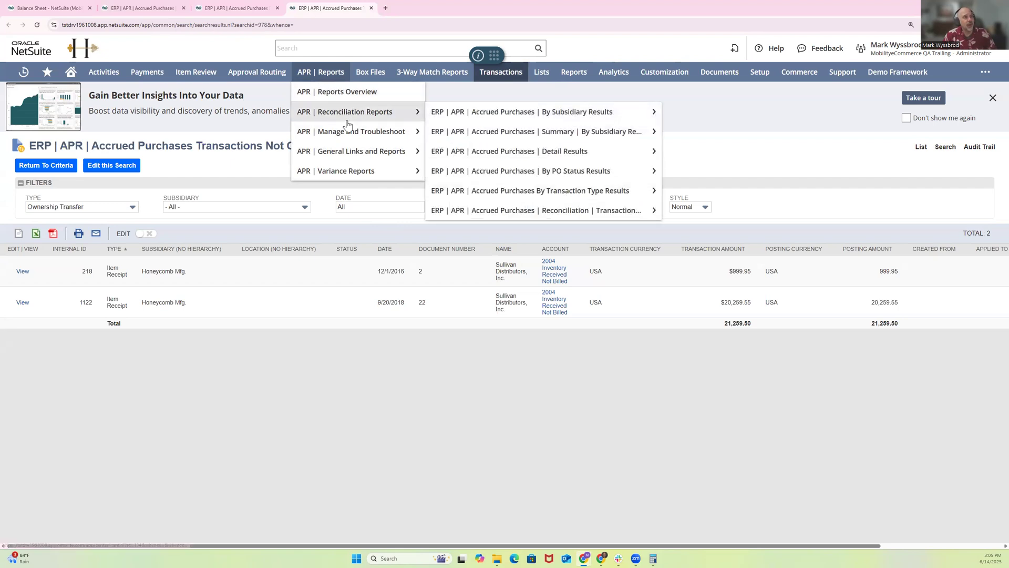
mouse_move(450, 118)
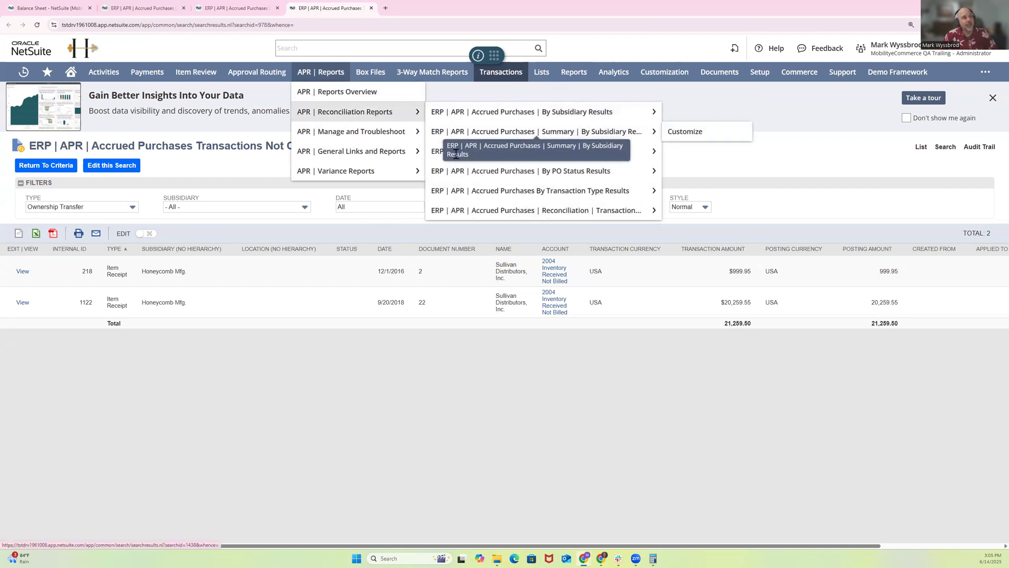
left_click(465, 173)
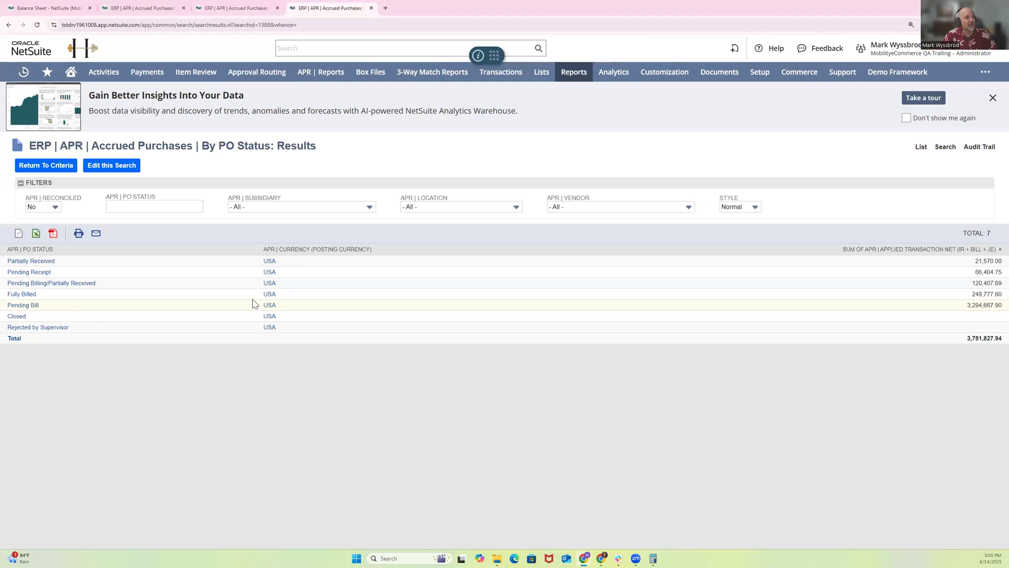
left_click_drag(284, 299, 258, 298)
left_click_drag(970, 298, 1002, 298)
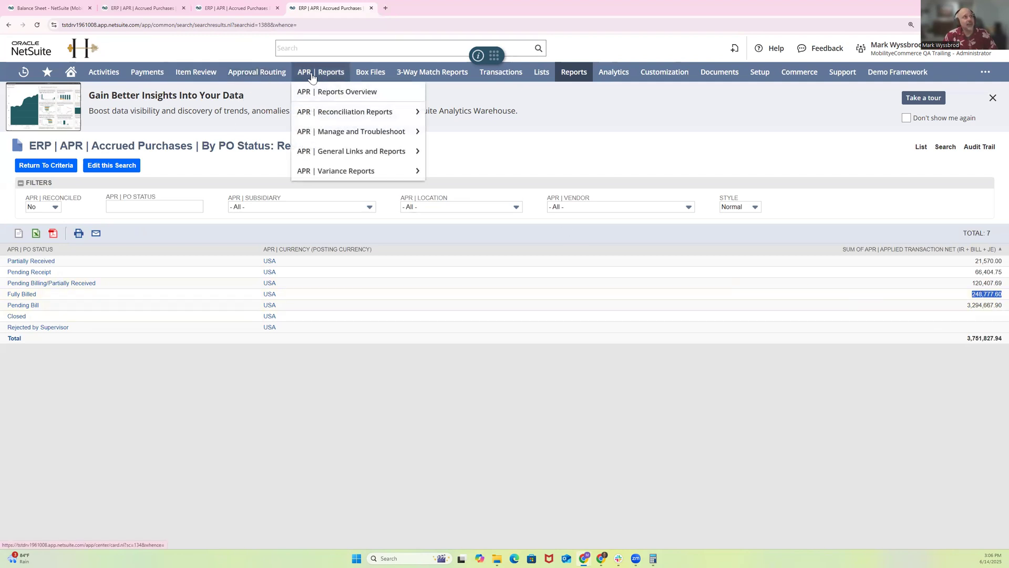
Open the Accrued Purchases By Vendor results in a new browser tab and highlight the total APR amount in subsidiary currency.
mouse_move(362, 158)
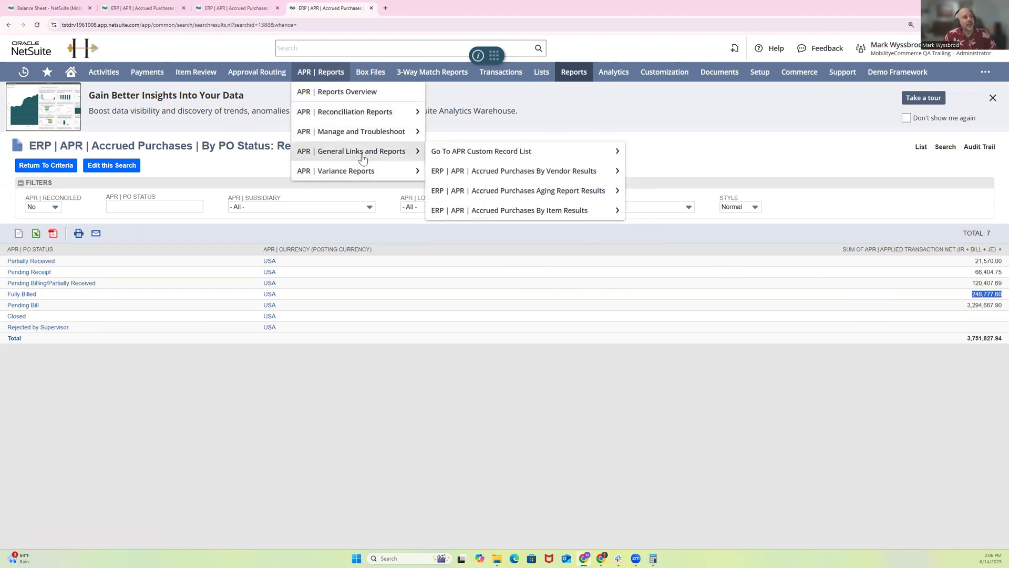
right_click(461, 175)
left_click(484, 182)
mouse_move(482, 194)
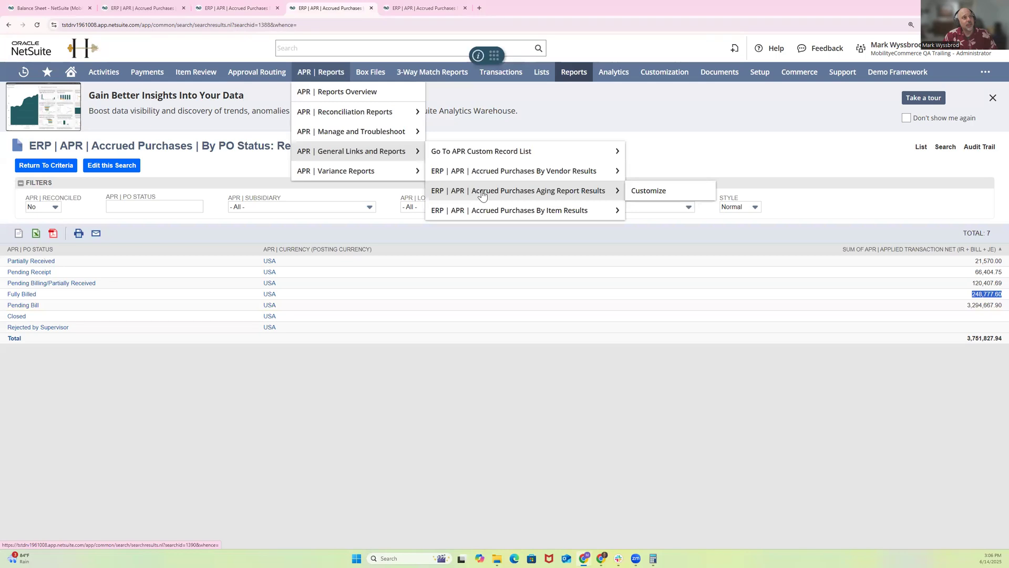
left_click(421, 9)
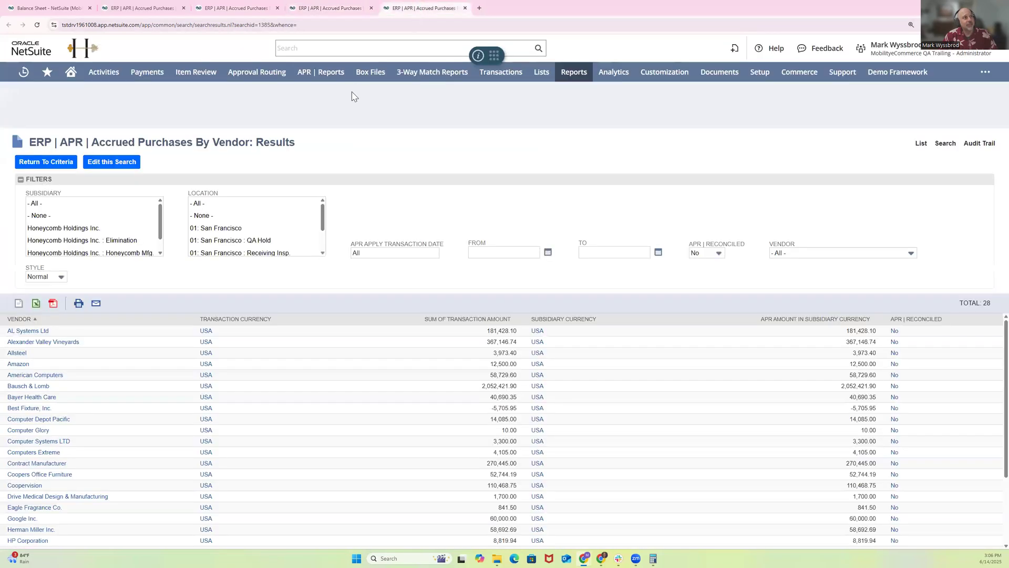
scroll(833, 418, "down", 3)
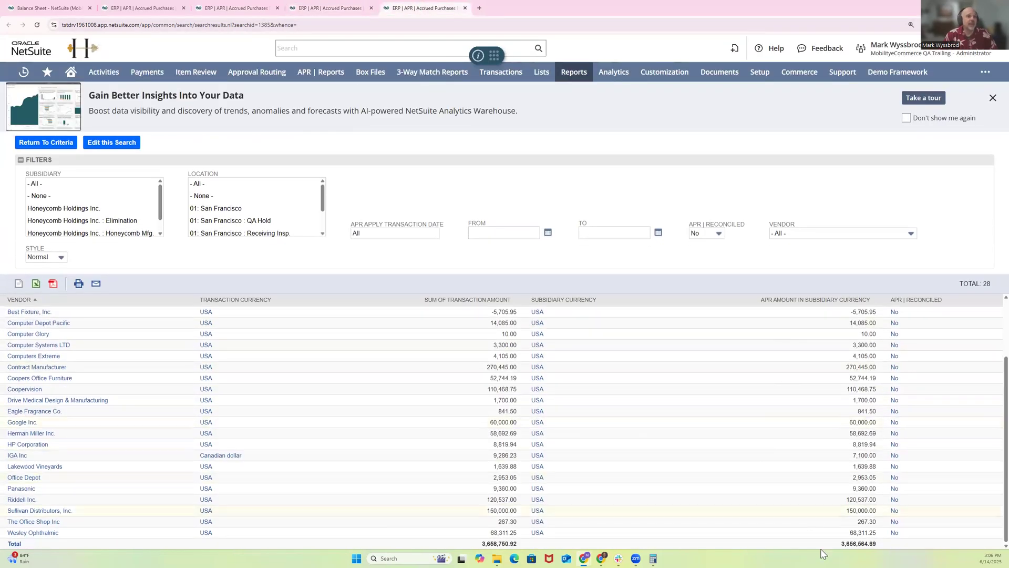
left_click_drag(836, 550, 878, 551)
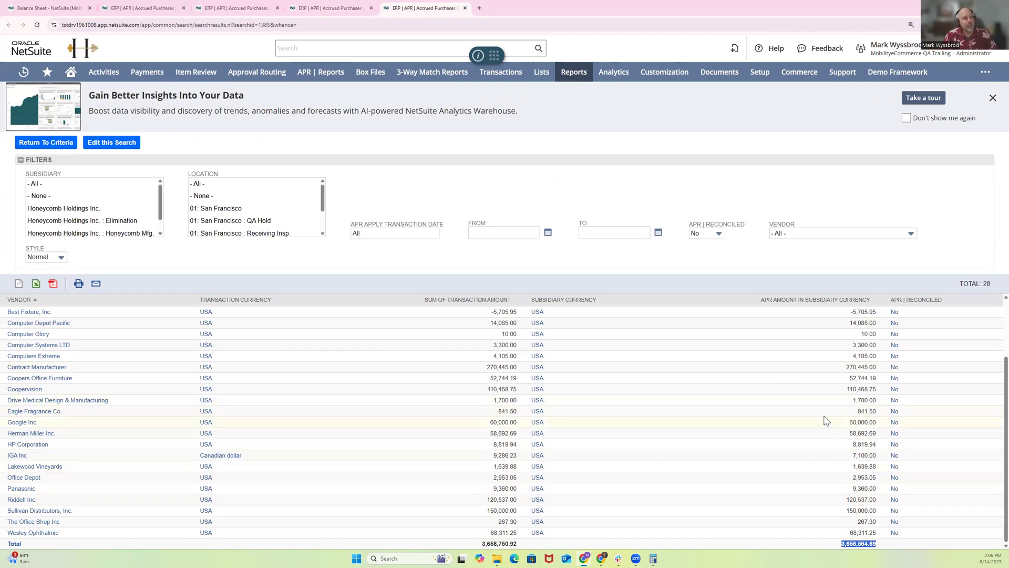
Examine the IGA Inc row of the vendor results, comparing its transaction currency with its subsidiary currency and APR amount.
scroll(820, 424, "up", 5)
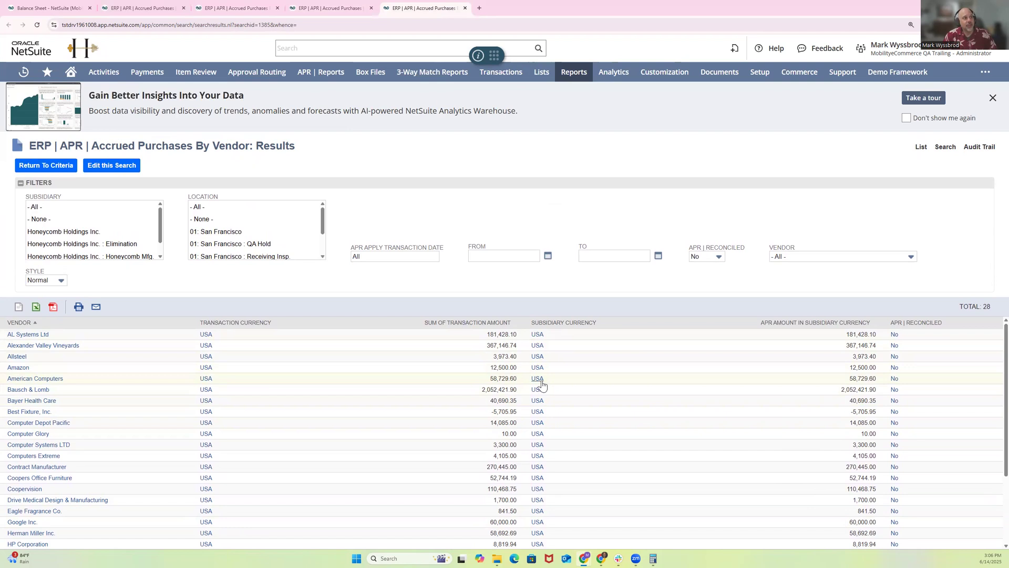
scroll(541, 383, "down", 3)
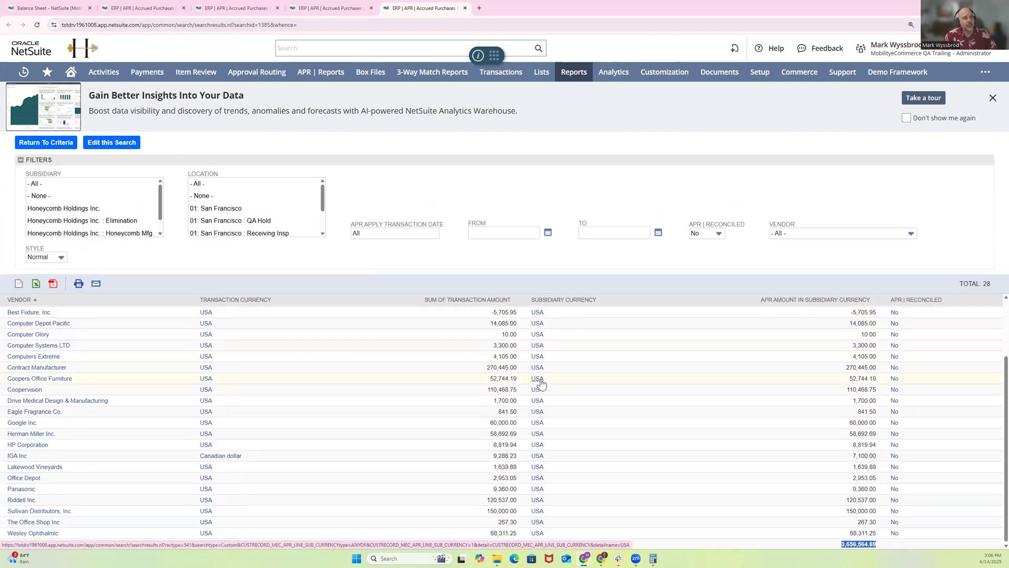
scroll(542, 384, "up", 3)
scroll(226, 355, "down", 1)
scroll(221, 492, "down", 3)
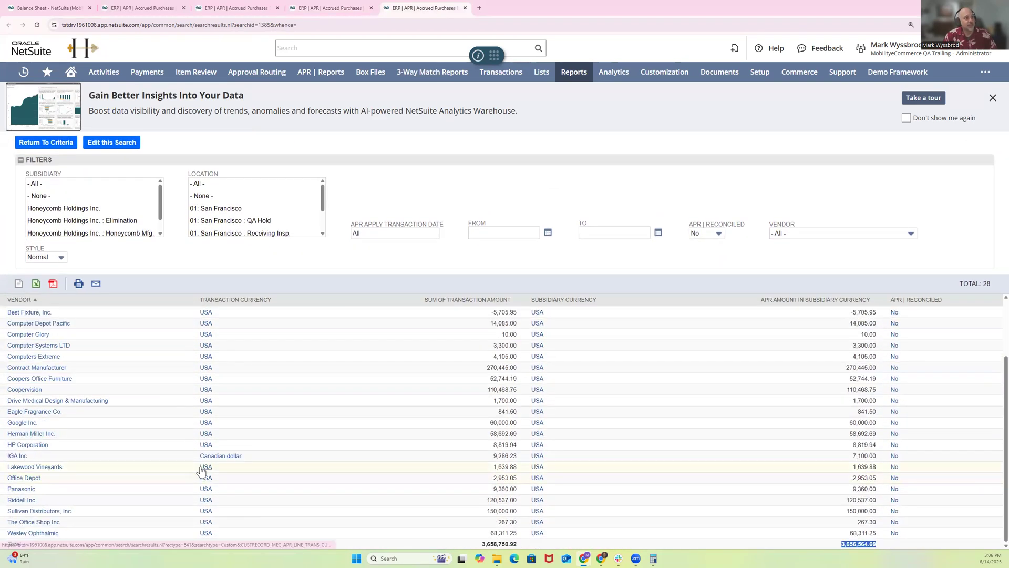
left_click_drag(253, 456, 205, 466)
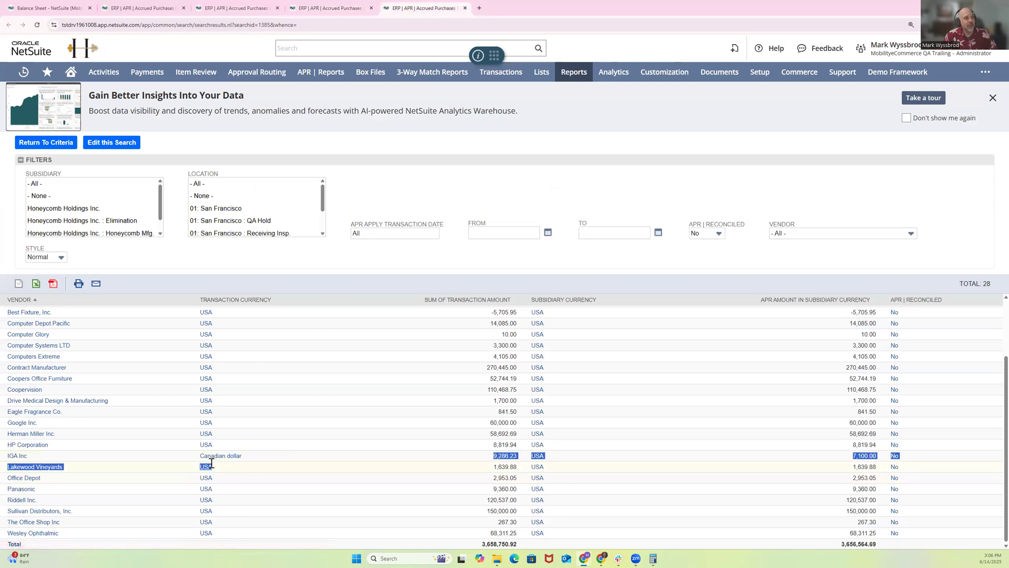
left_click(153, 463)
left_click_drag(547, 454, 529, 460)
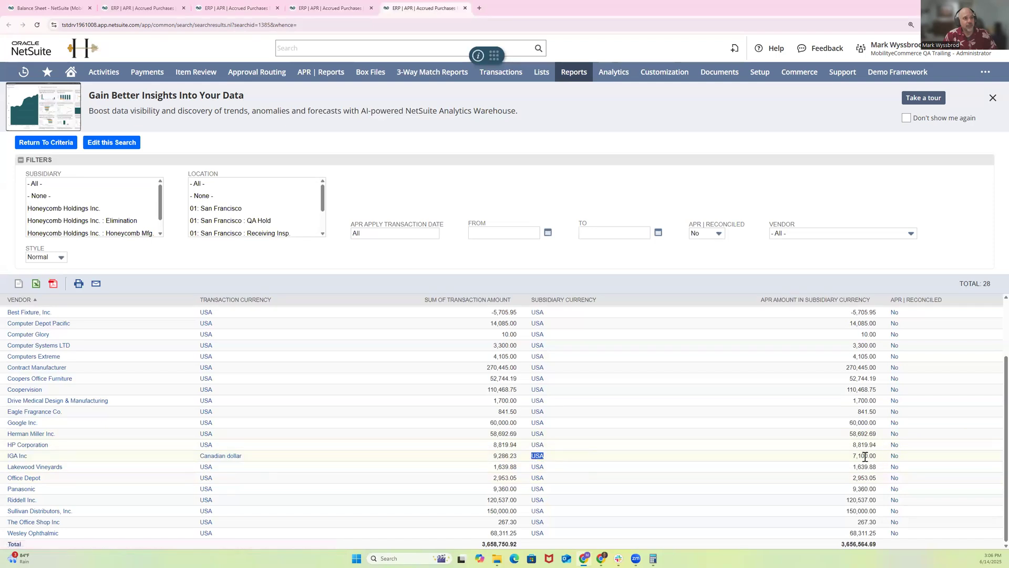
left_click_drag(876, 458, 850, 462)
Open the Accrued Purchases Aging Report results and highlight the total APR account amount.
mouse_move(309, 79)
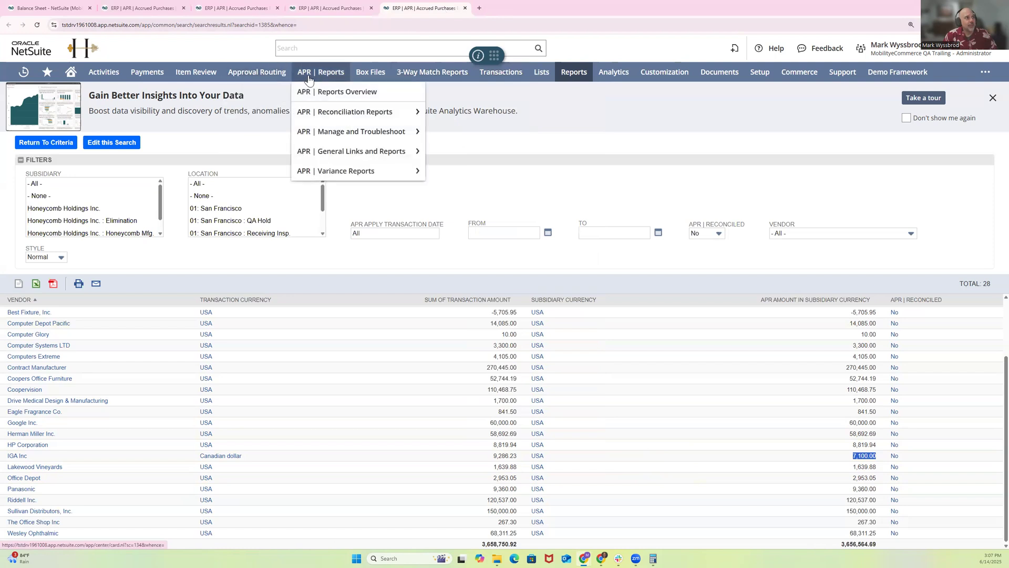
mouse_move(356, 153)
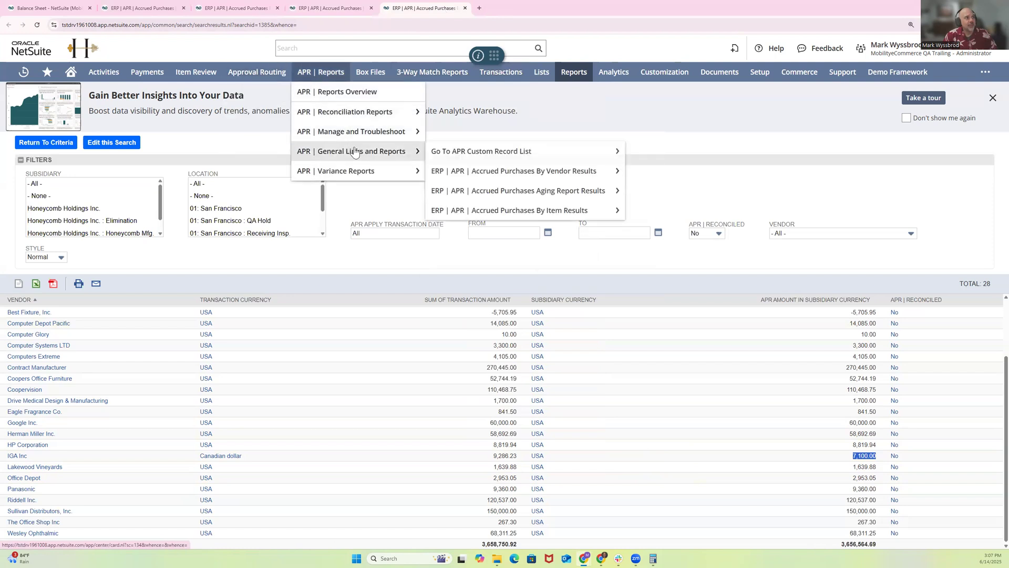
left_click(489, 192)
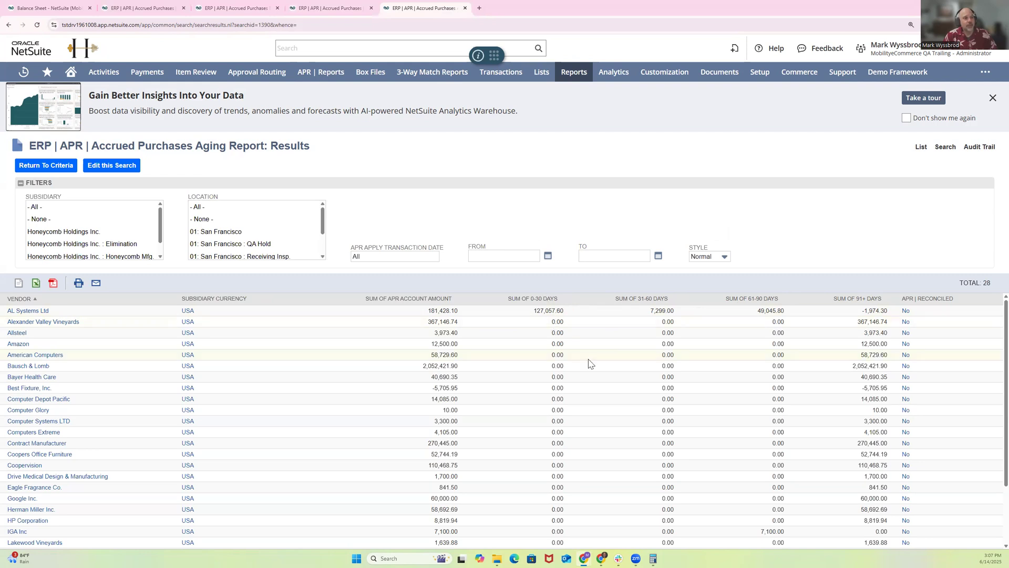
scroll(591, 366, "down", 3)
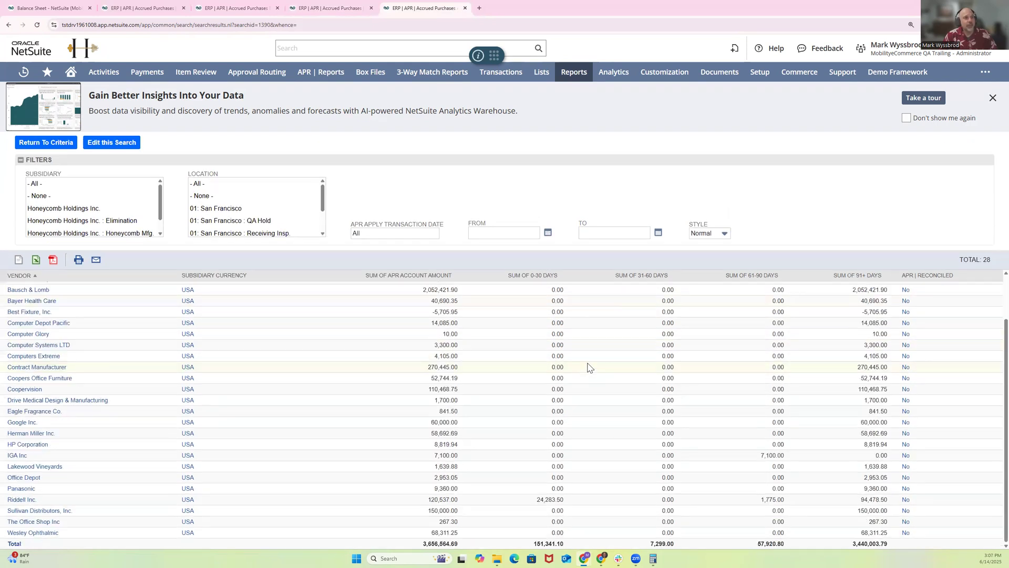
double_click(442, 543)
Open the Accrued Purchases By Item results and highlight the total APR account amount.
mouse_move(317, 78)
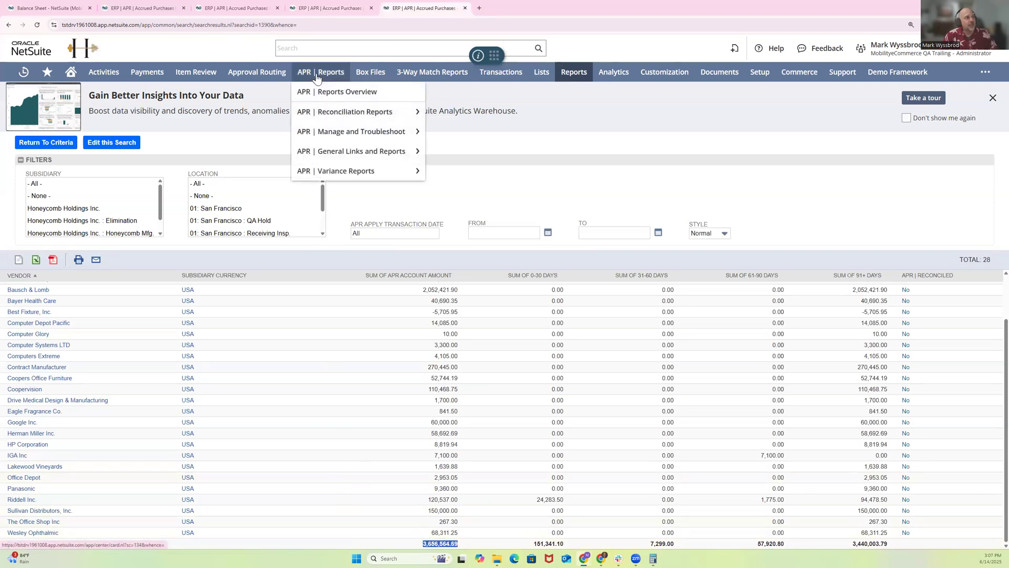
mouse_move(376, 152)
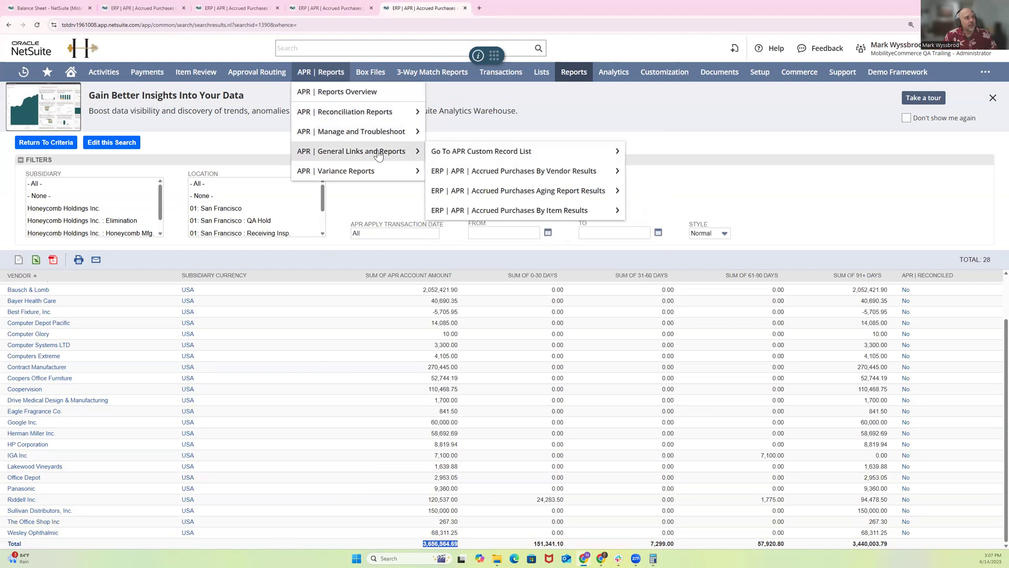
left_click(488, 211)
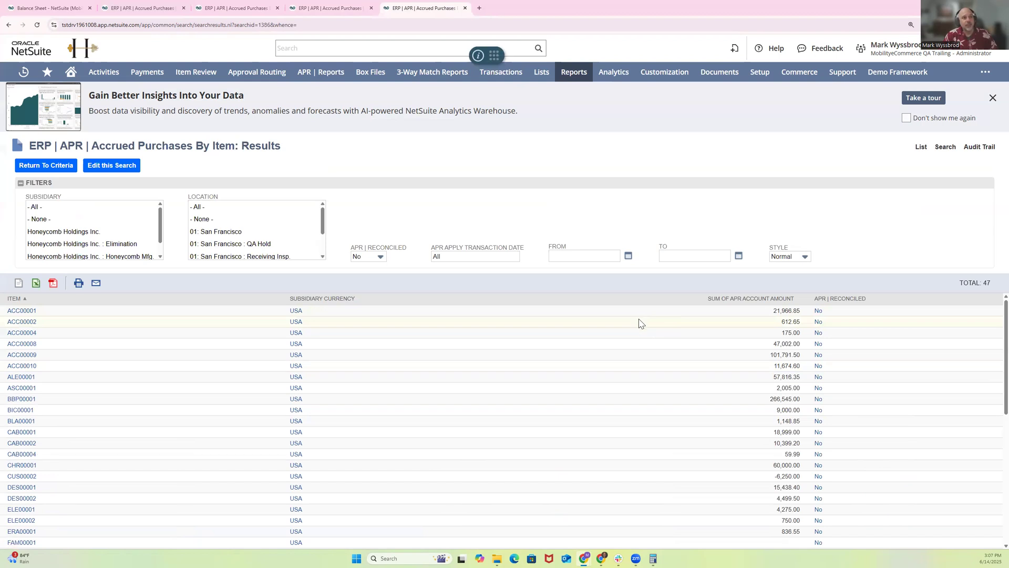
scroll(642, 323, "down", 5)
scroll(642, 322, "down", 3)
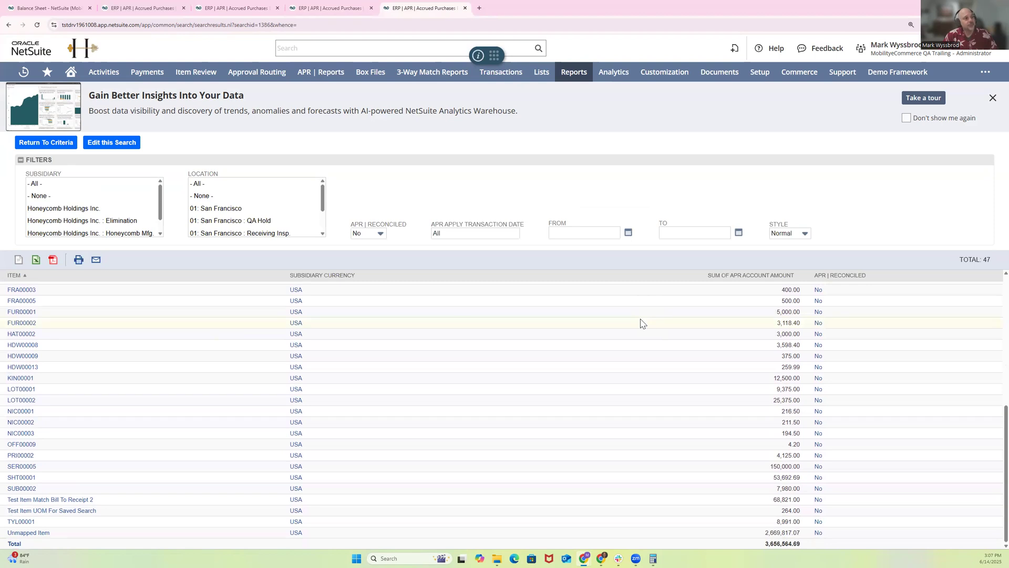
double_click(757, 545)
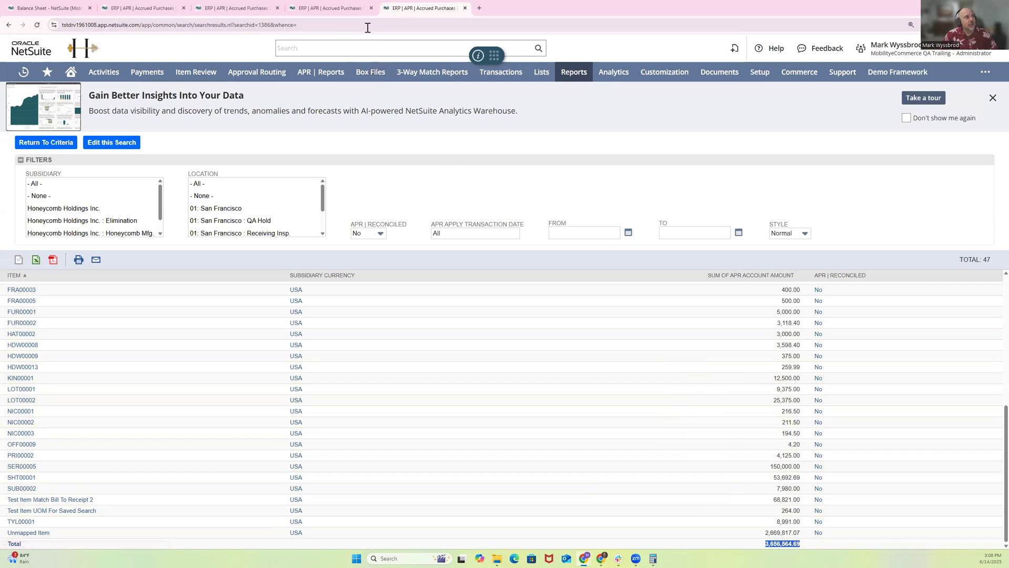
Open the Item Variance | Summary results in a new browser tab and switch to it.
mouse_move(316, 77)
mouse_move(351, 176)
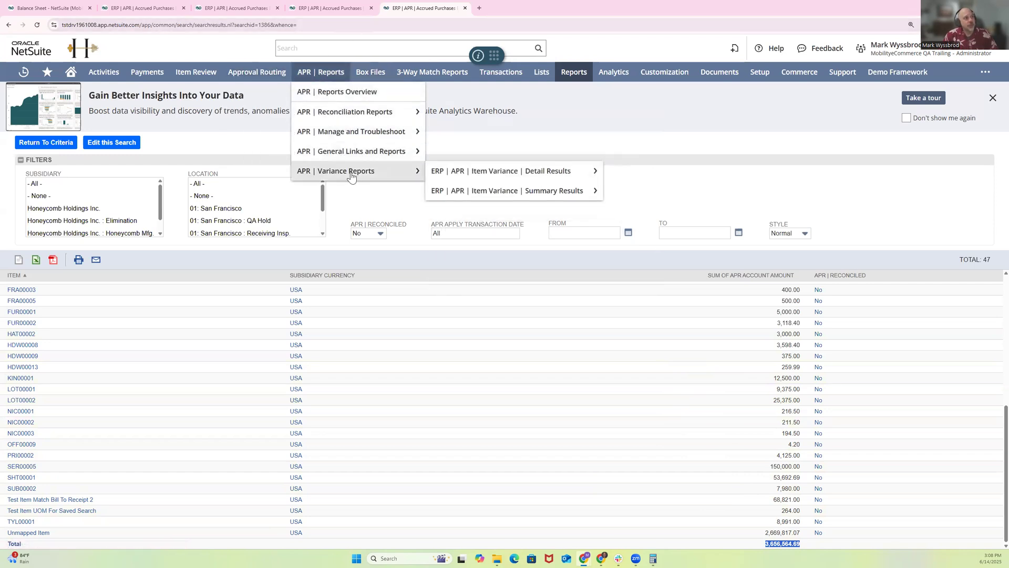
right_click(430, 178)
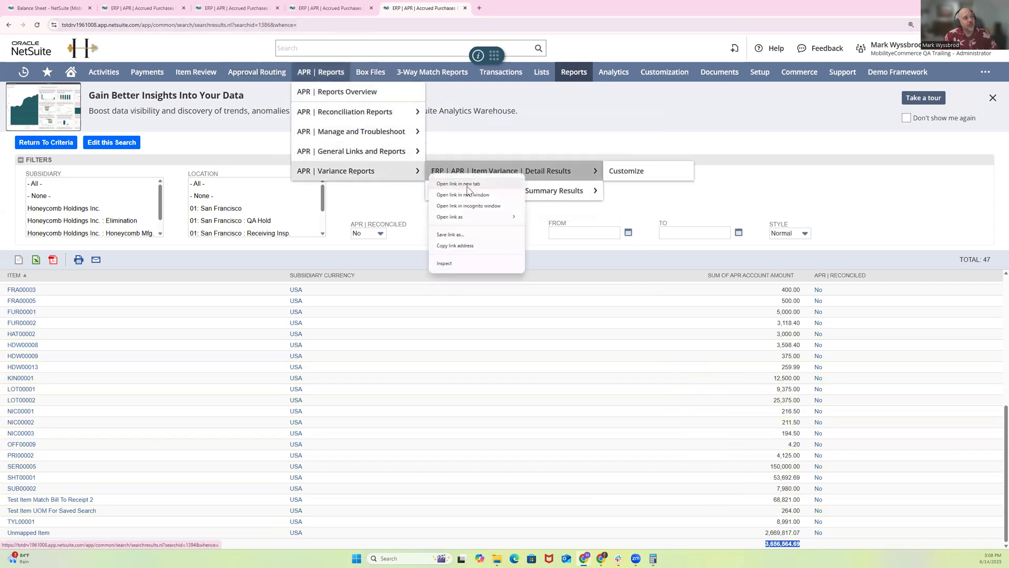
left_click(555, 198)
right_click(554, 197)
left_click(571, 206)
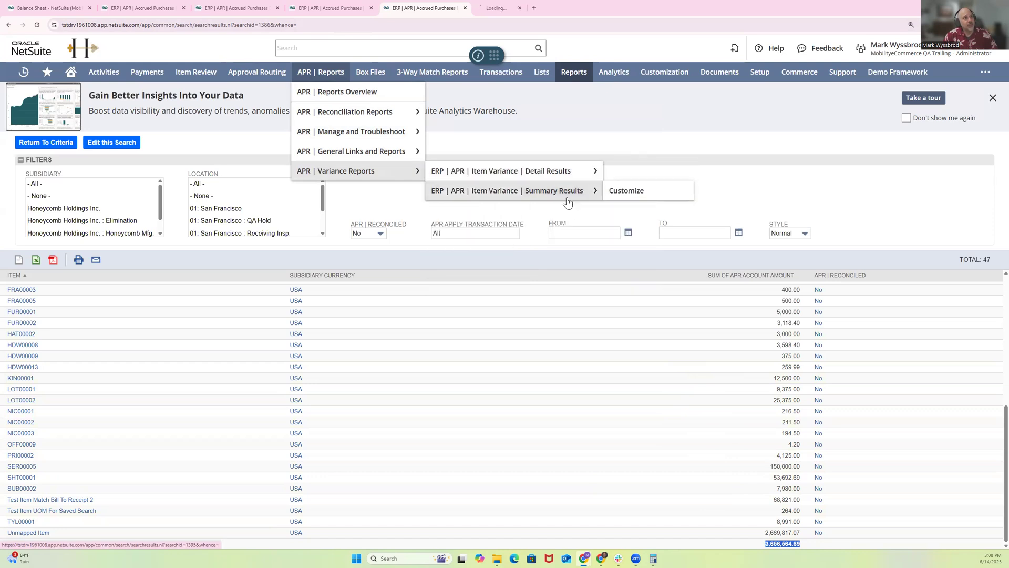
left_click(507, 9)
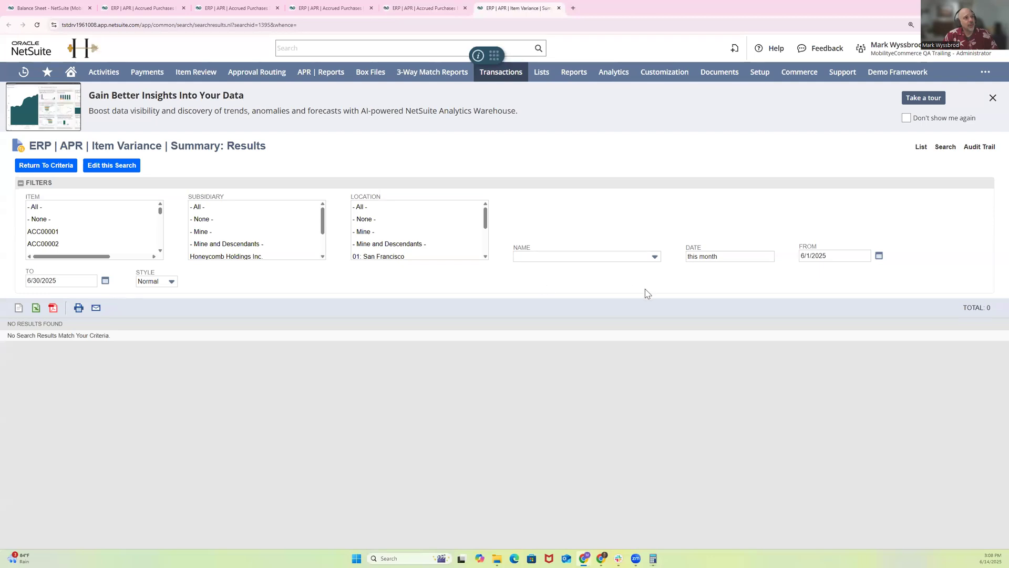
Set the From date filter of the Item Variance Summary results to 1/1/2025.
left_click(828, 256)
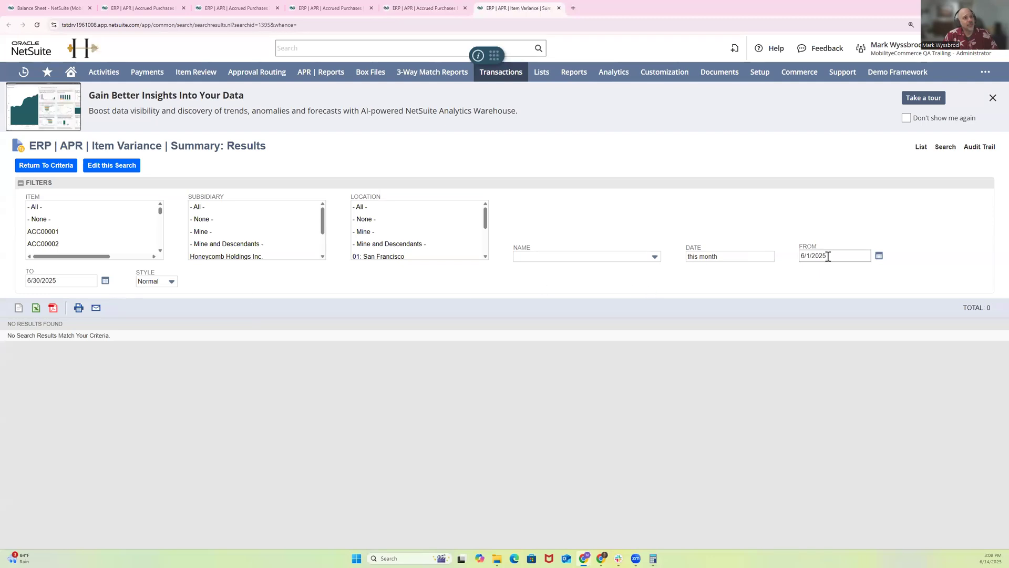
left_click(879, 255)
left_click(801, 270)
left_click(801, 270)
left_click(801, 270)
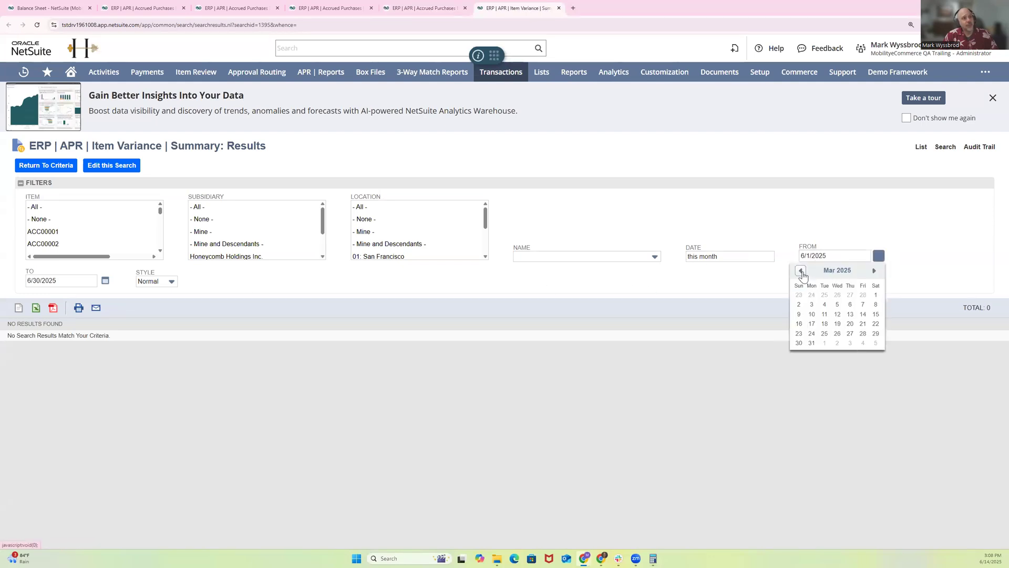
left_click(801, 270)
left_click(801, 271)
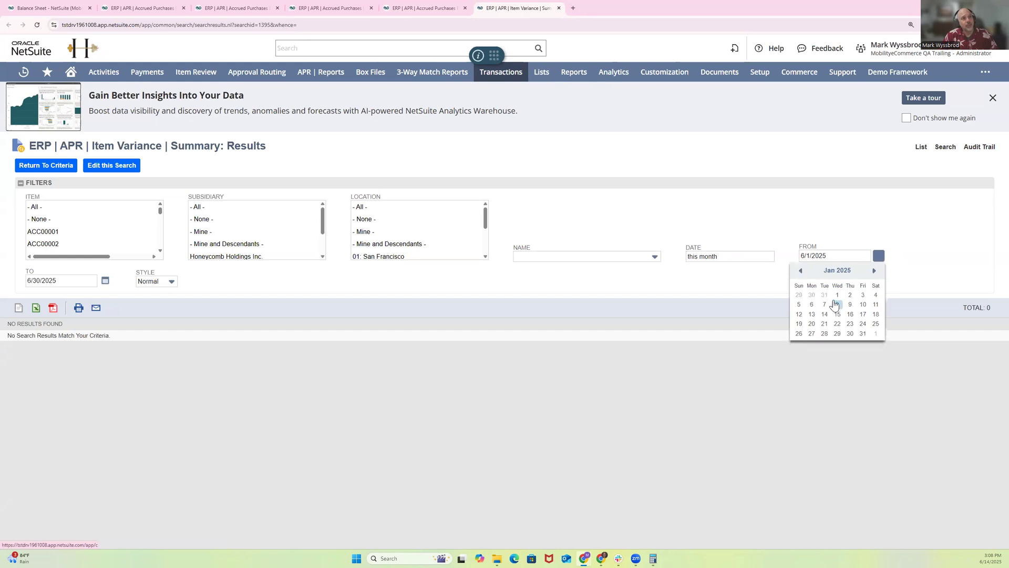
left_click(837, 295)
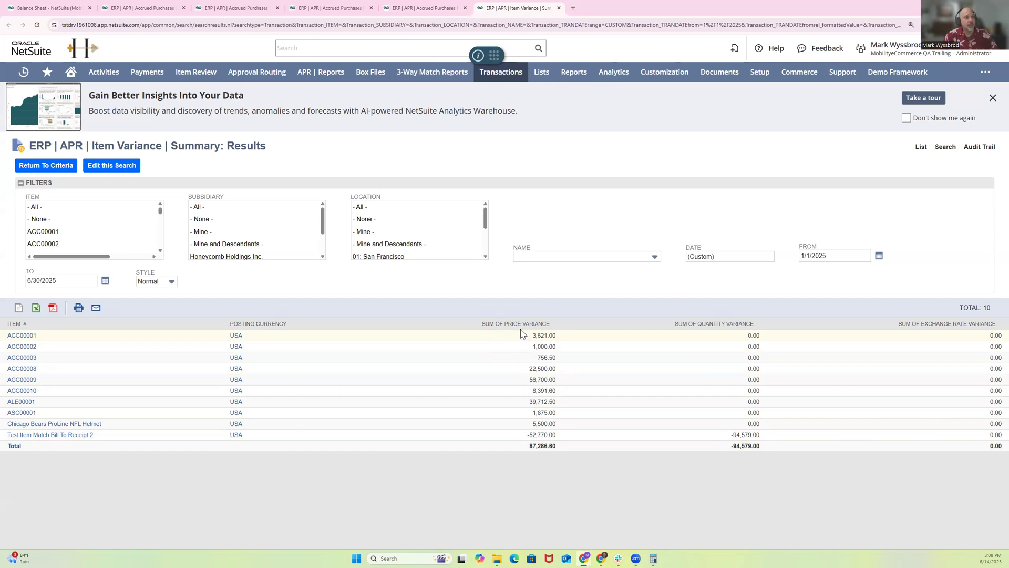
Search NetSuite globally for the item acc00001.
left_click(286, 48)
type("acc")
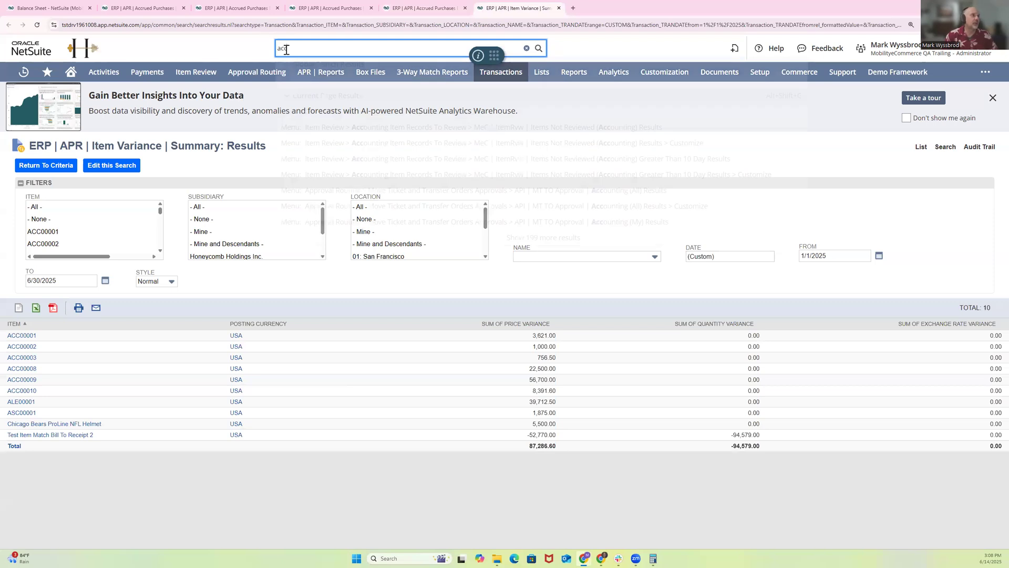
type("000")
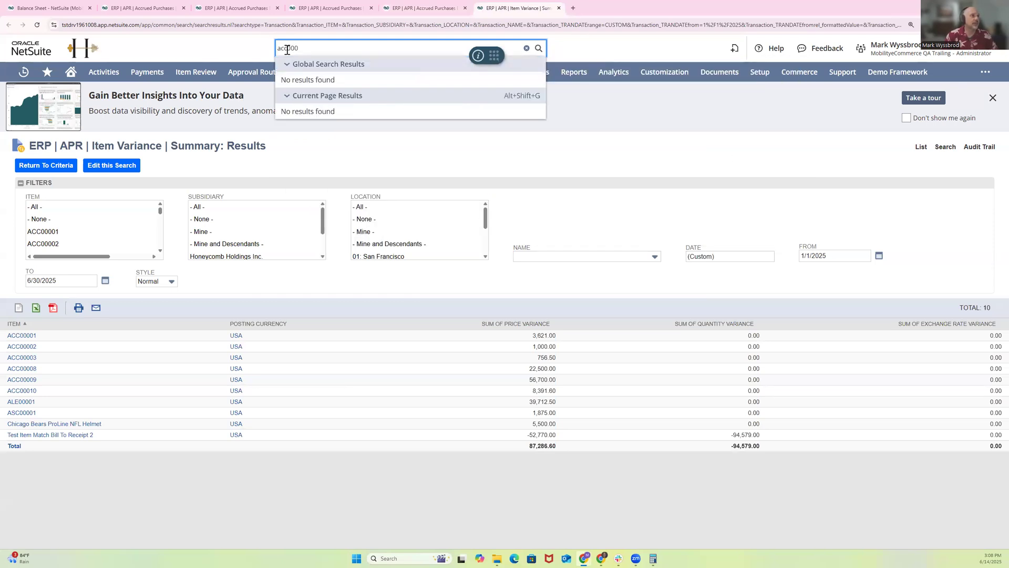
type("01")
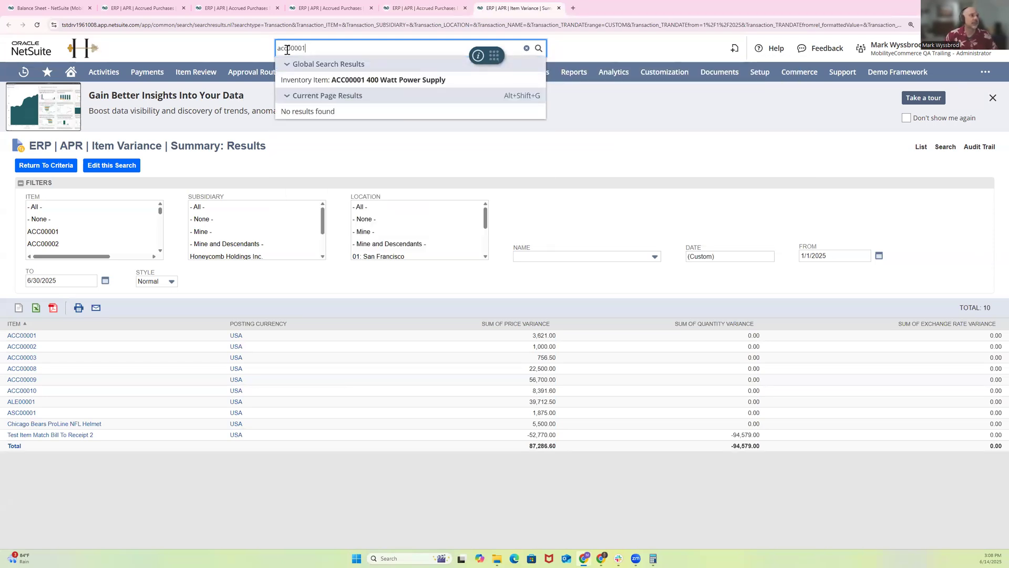
Open the ACC00001 400 Watt Power Supply inventory item and view its APR | Accrued Purchases transaction detail.
left_click(379, 82)
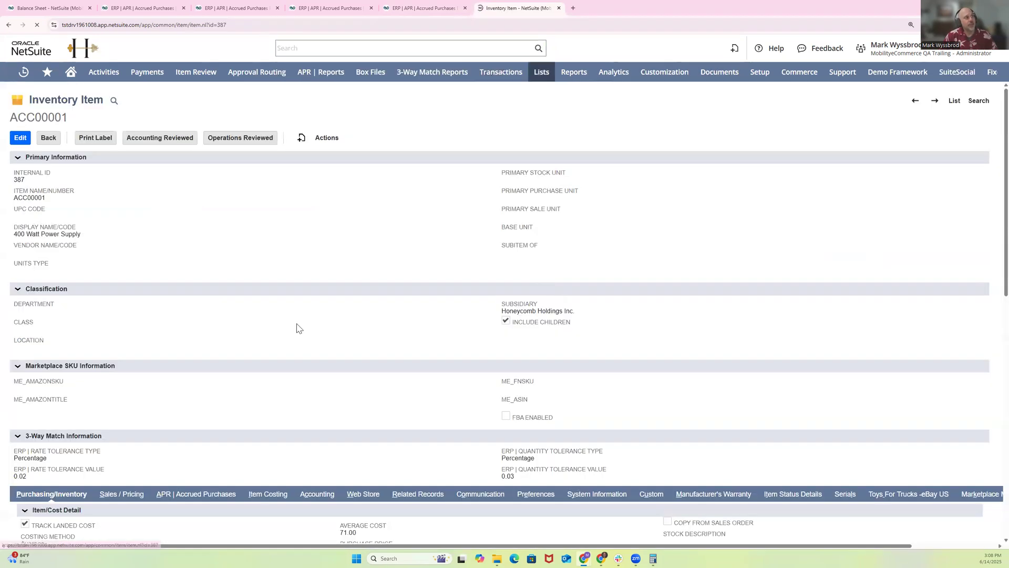
scroll(157, 410, "down", 4)
left_click(189, 376)
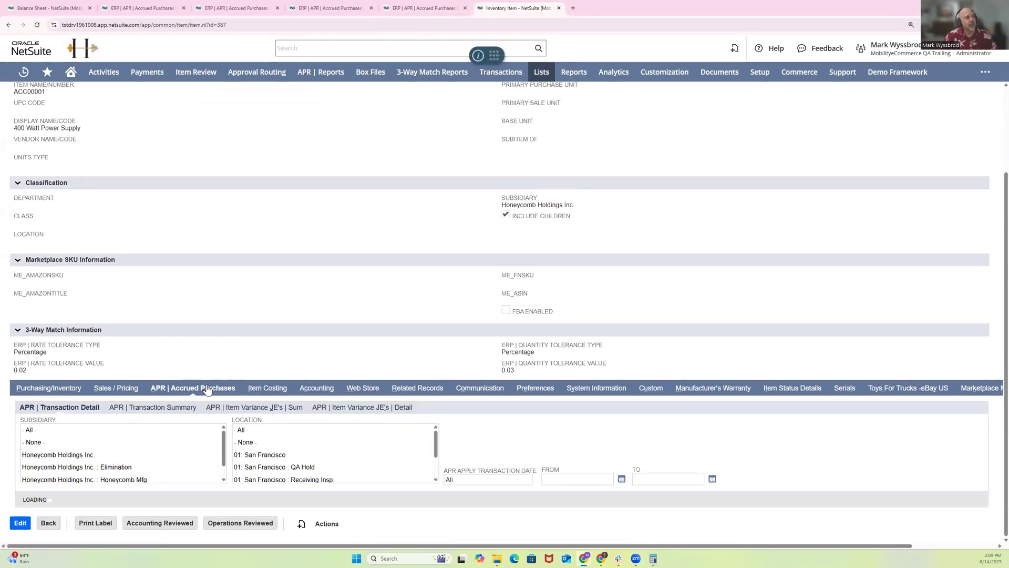
scroll(214, 367, "up", 1)
scroll(215, 367, "up", 1)
scroll(213, 363, "down", 4)
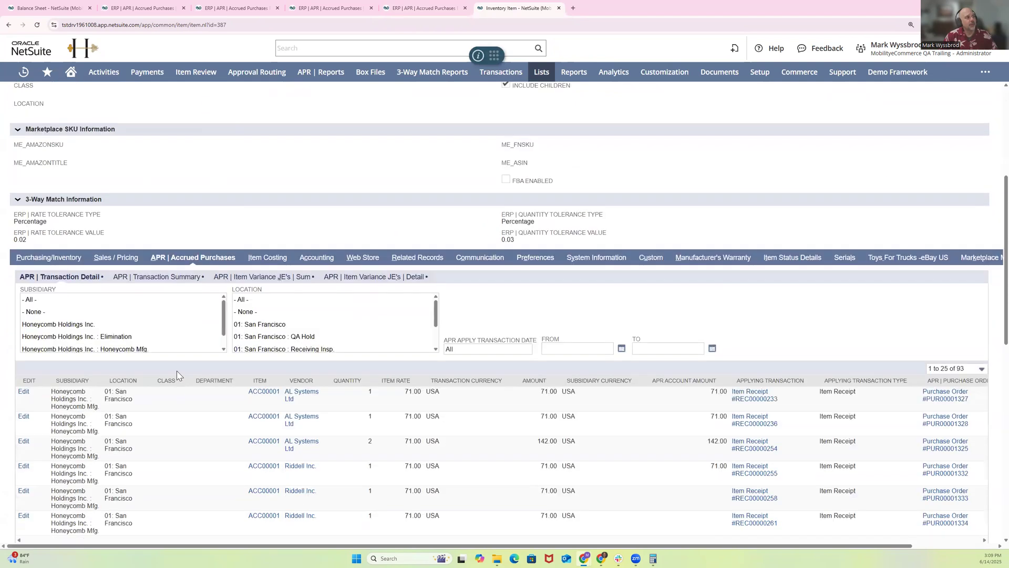
Review the item's APR | Transaction Summary and its APR | Item Variance JE's | Sum.
left_click(149, 277)
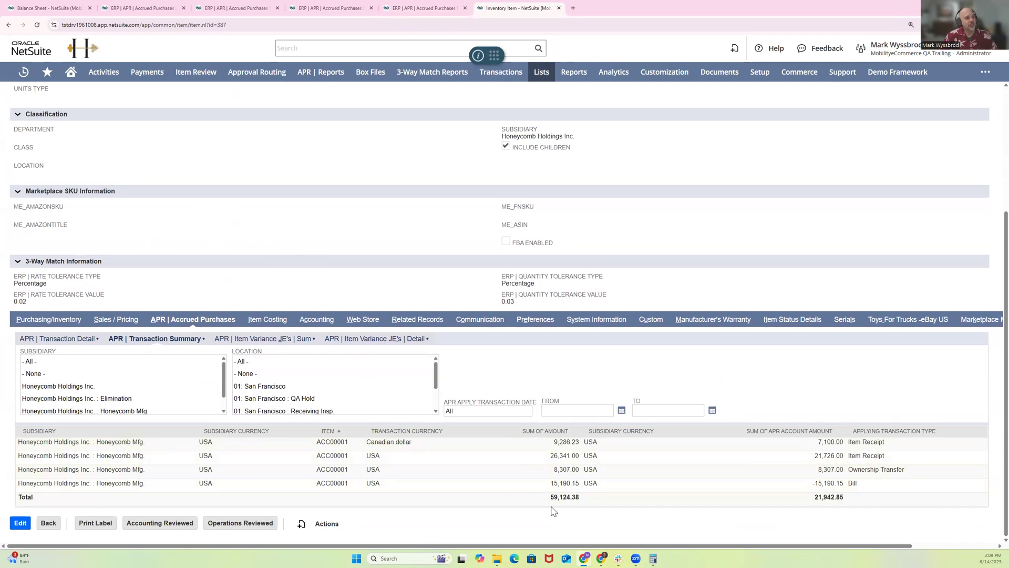
left_click(245, 341)
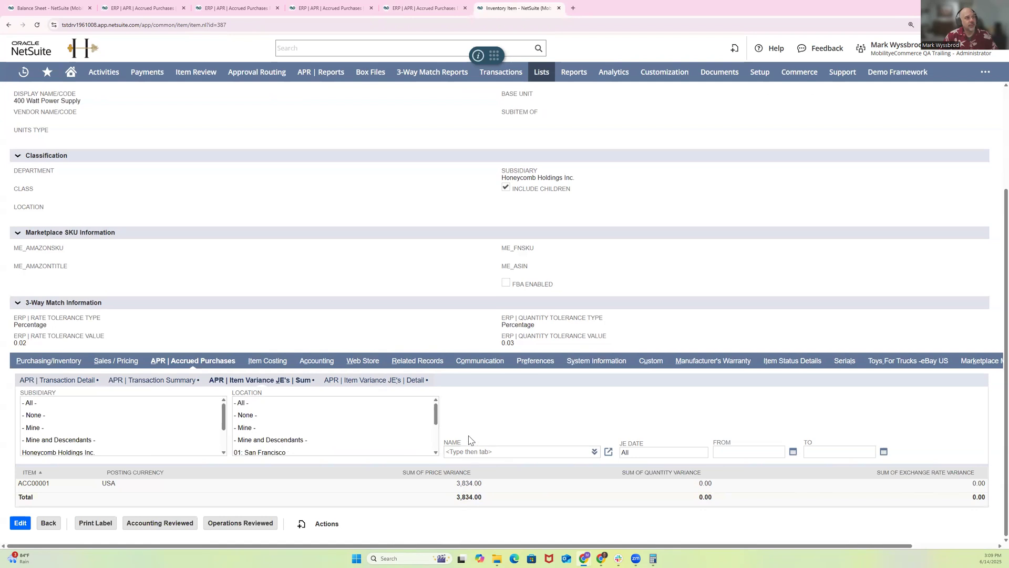
scroll(471, 444, "up", 3)
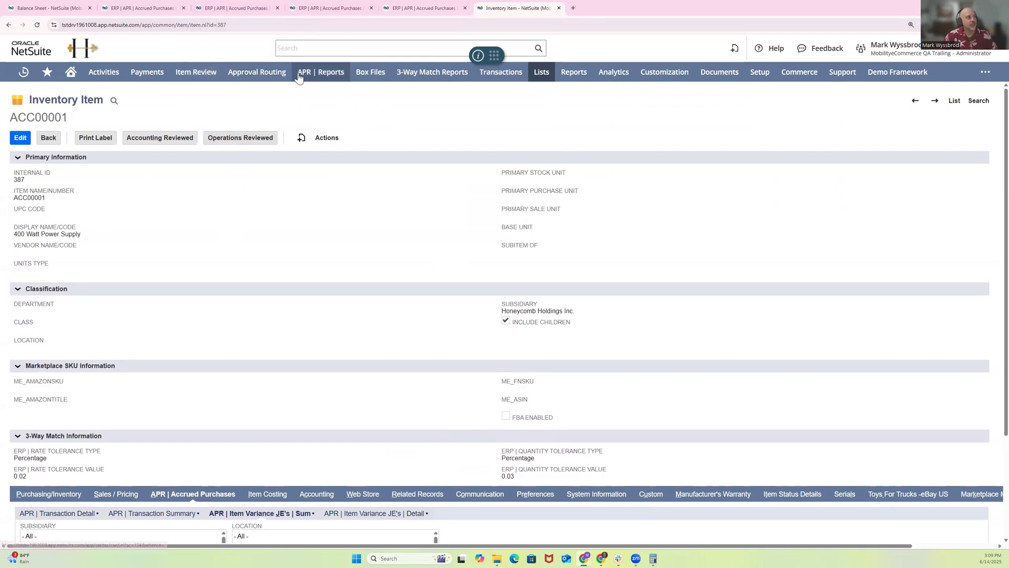
Return to the Accrued Purchases By Item results and open the Accrued Purchases Aging Report results in their place.
left_click(347, 47)
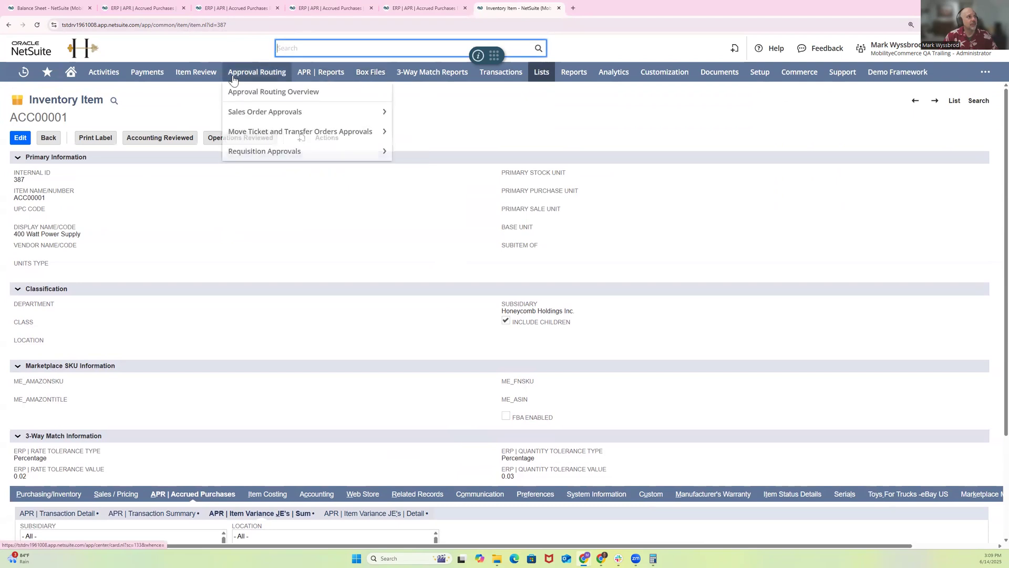
left_click(413, 5)
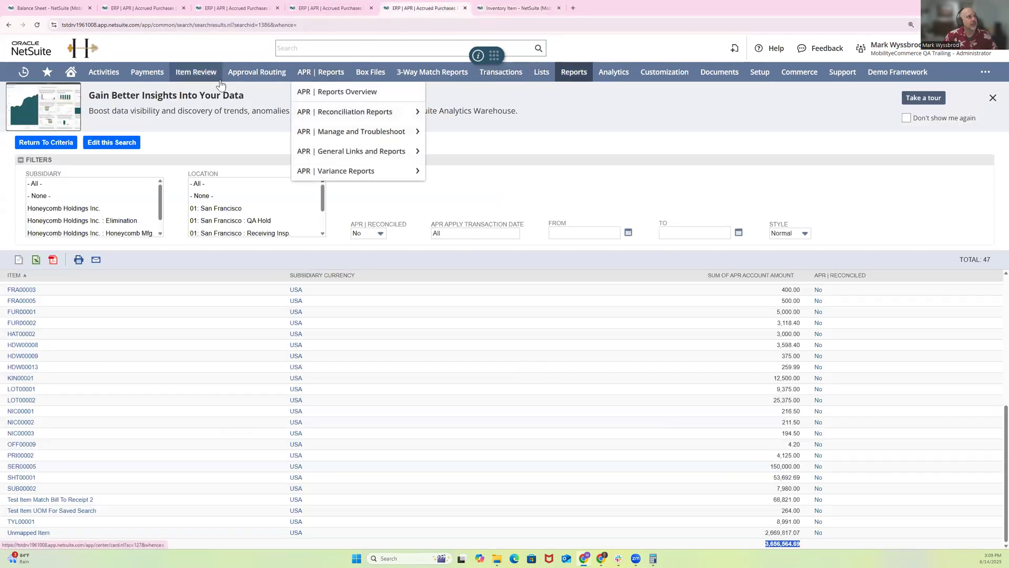
mouse_move(351, 132)
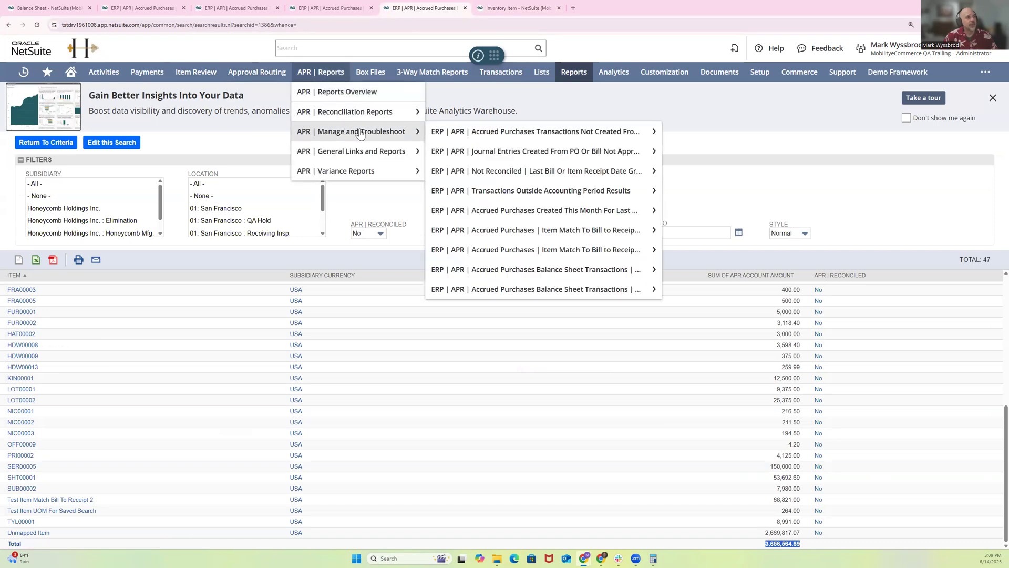
mouse_move(370, 154)
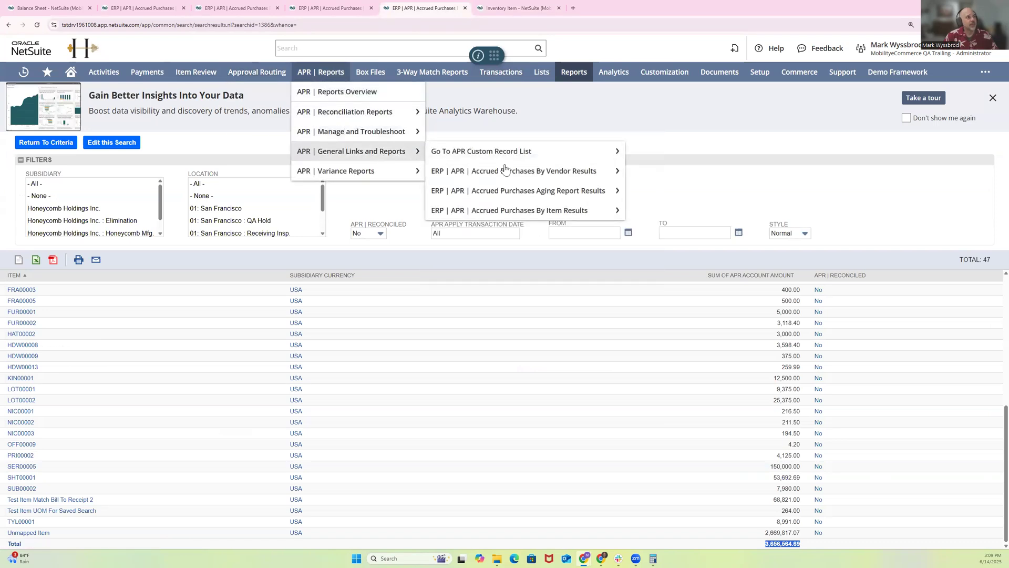
left_click(523, 191)
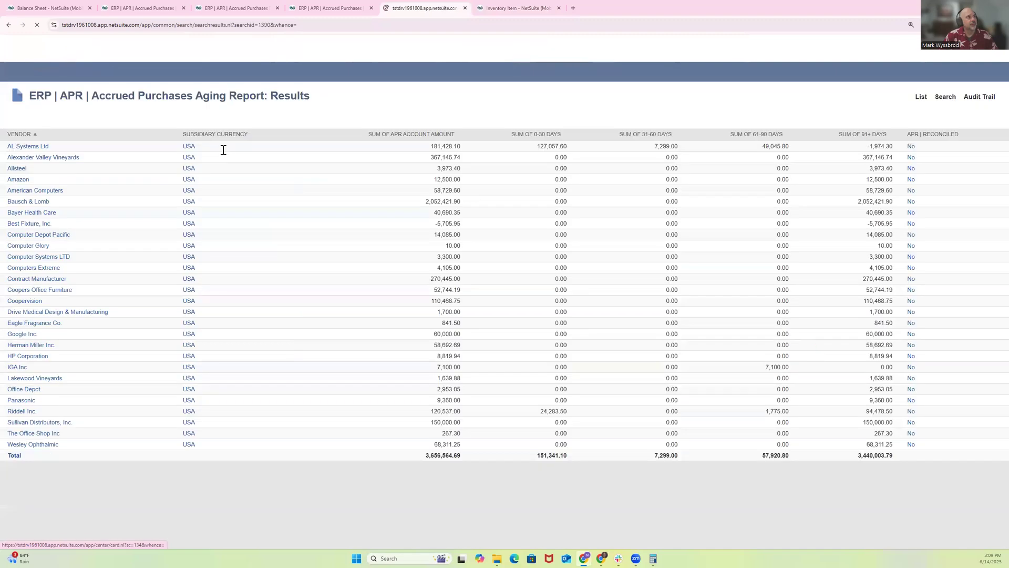
Search globally for AL system, open the AL Systems Ltd vendor record, and close the inventory item's browser tab.
left_click(310, 49)
type("AL system")
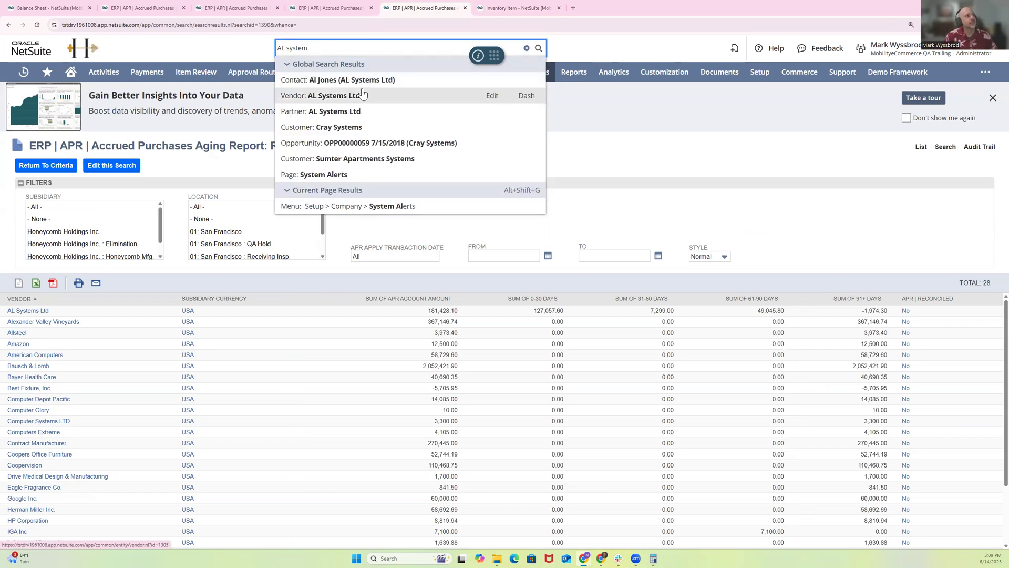
left_click(337, 101)
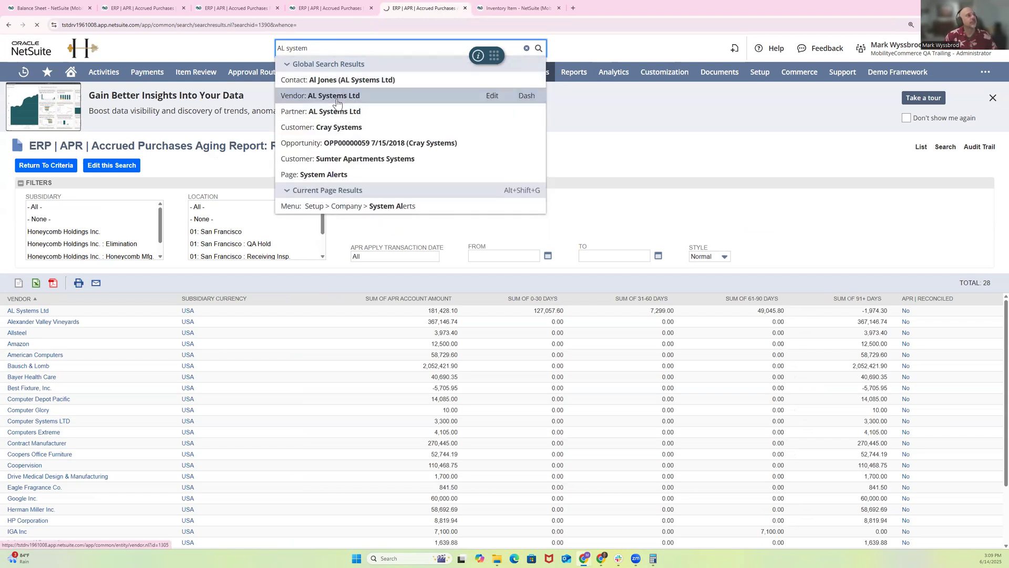
left_click(558, 8)
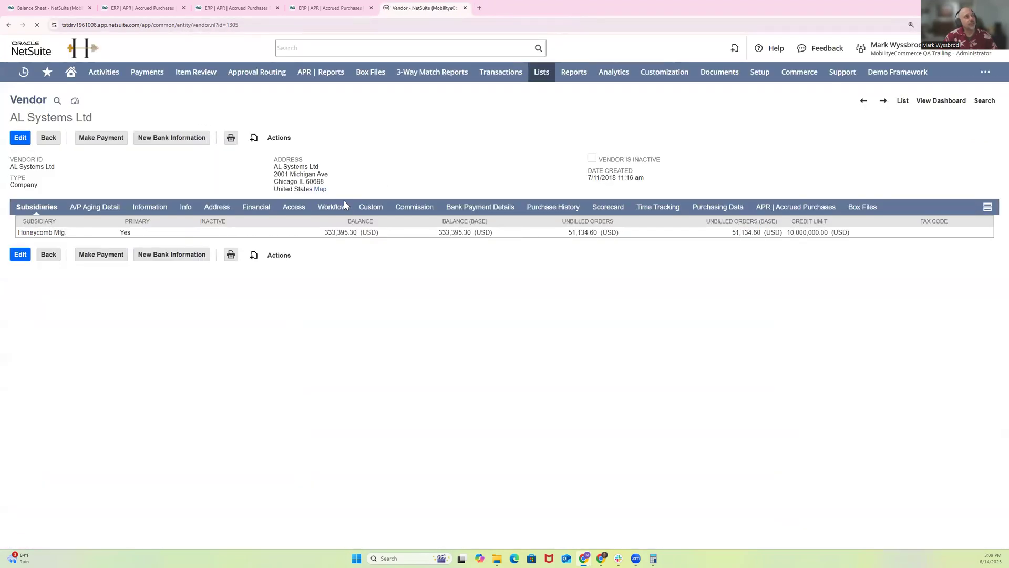
Review the vendor's accrued purchases balance, aging and by-item breakdown, highlighting the total APR account amount of the vendor balance.
left_click(773, 209)
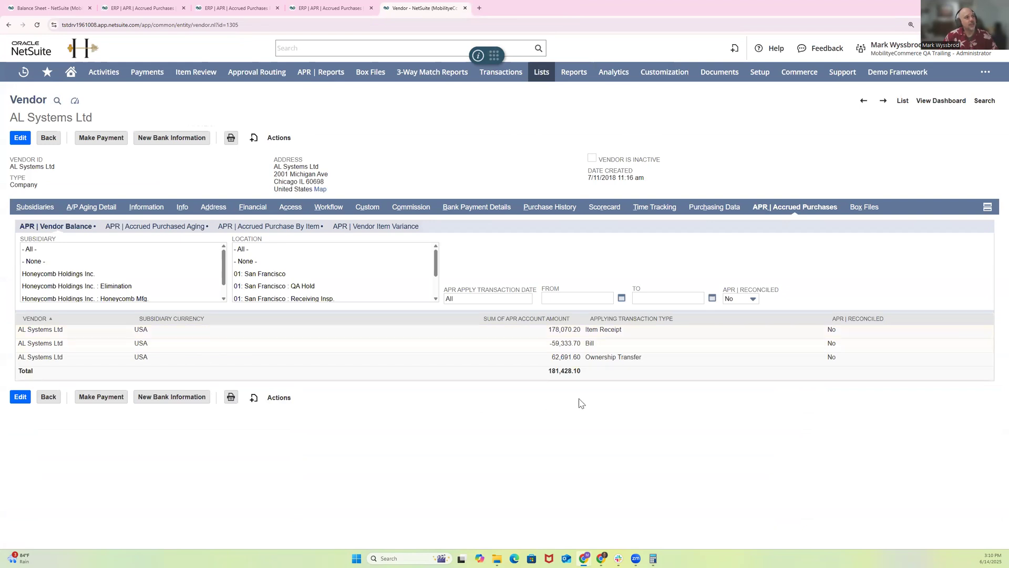
left_click_drag(587, 372, 547, 373)
left_click(161, 227)
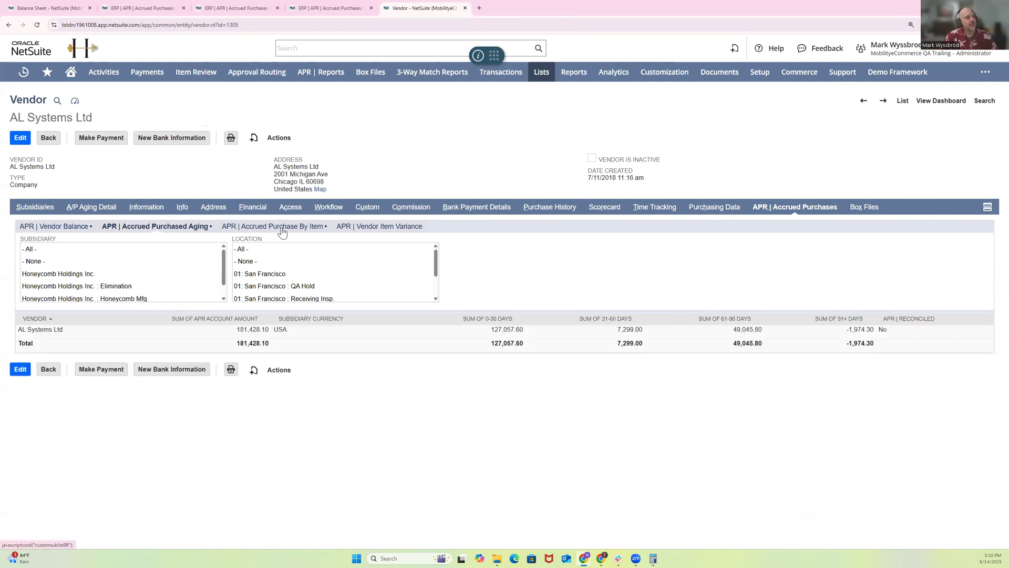
left_click(281, 227)
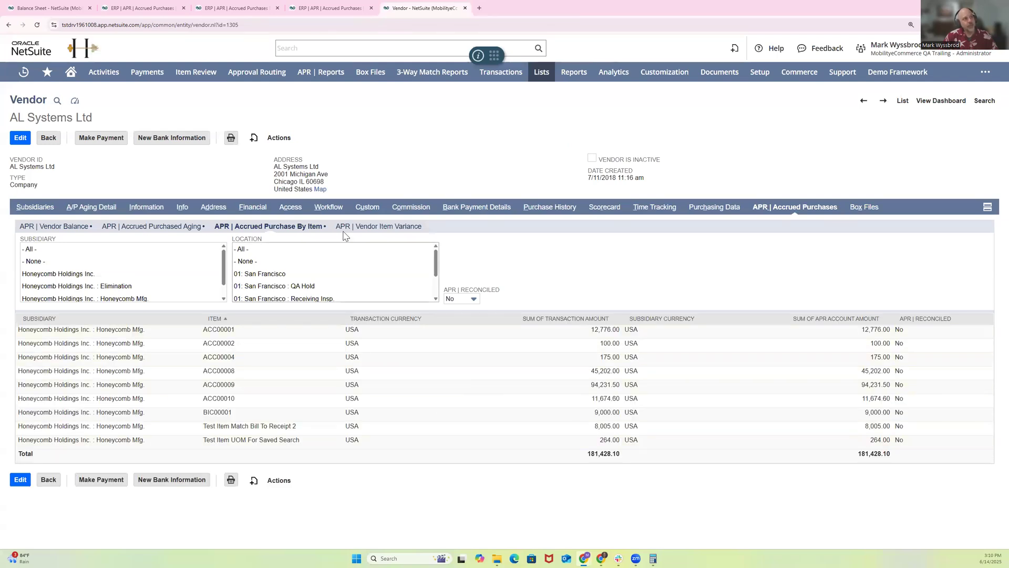
Set the From date of the vendor's APR | Vendor Item Variance list to 1/1/2025 and highlight the total price variance.
left_click(363, 229)
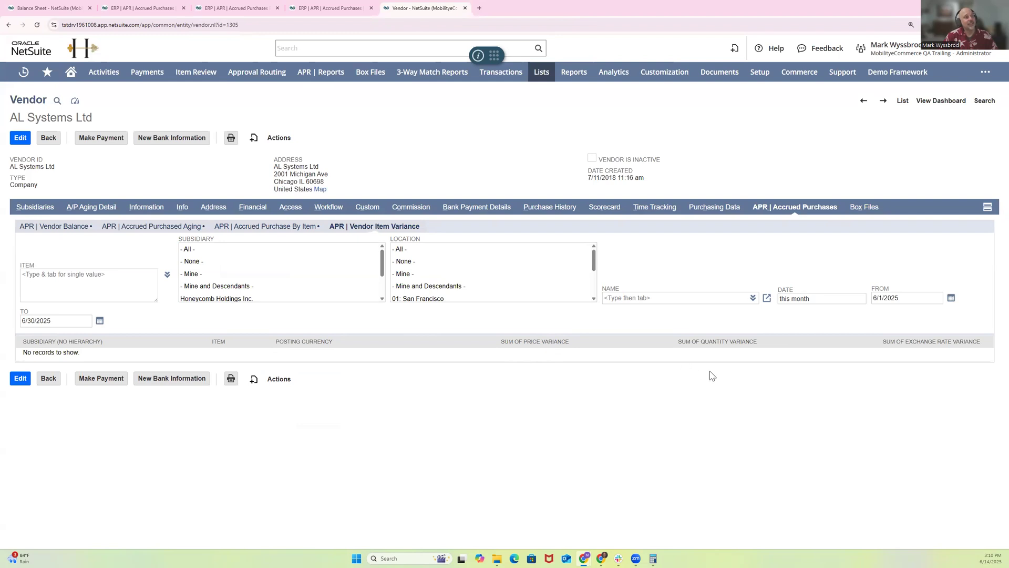
left_click(951, 297)
left_click(873, 313)
left_click(873, 313)
left_click(873, 312)
left_click(873, 312)
left_click(873, 313)
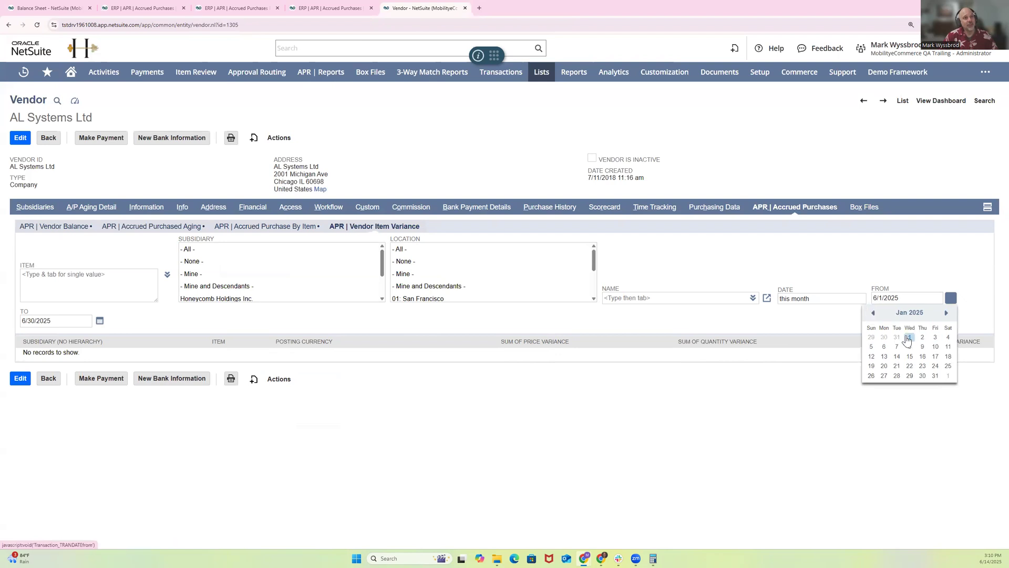
left_click(910, 337)
left_click(764, 329)
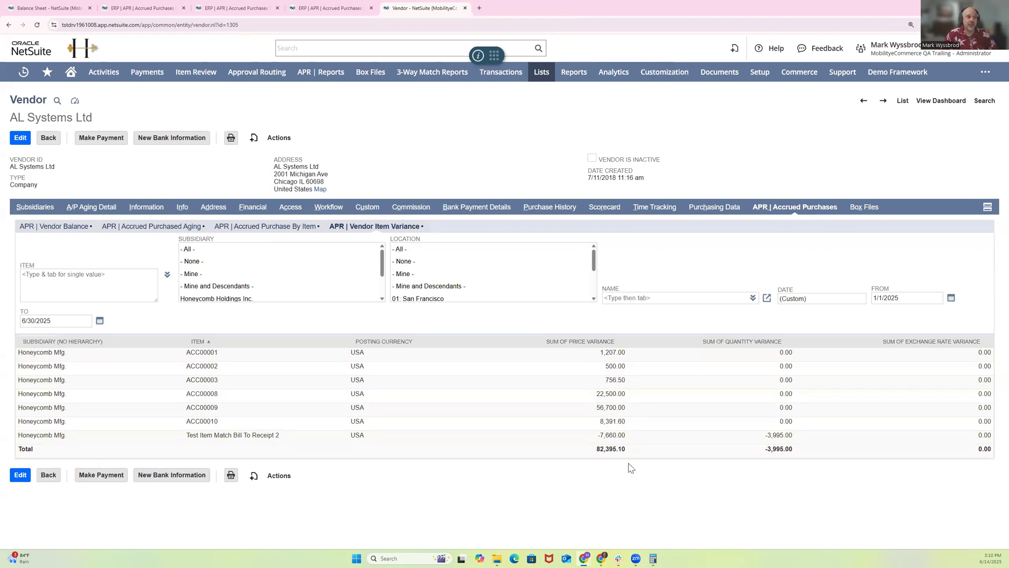
left_click_drag(632, 455, 599, 451)
Open the AL Systems Ltd purchase order from the recent records and highlight the applied transaction net in its APR | Accrued Purchases.
mouse_move(25, 78)
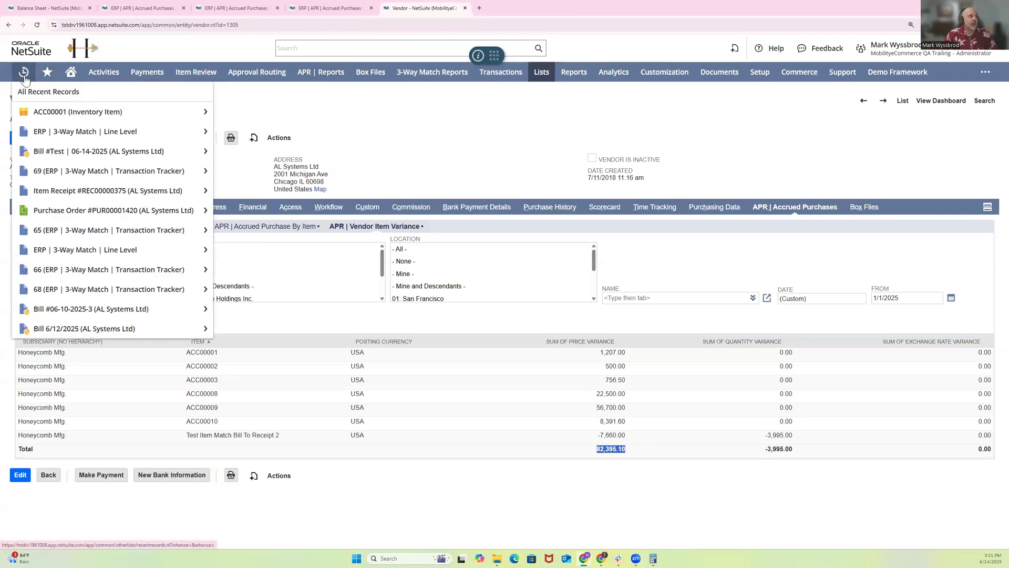
left_click(184, 190)
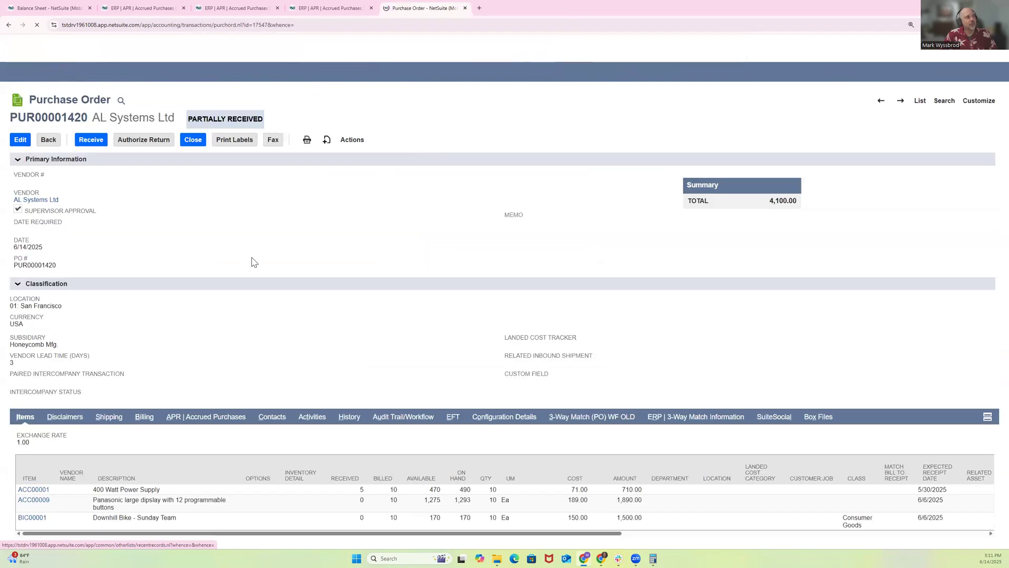
scroll(126, 355, "down", 1)
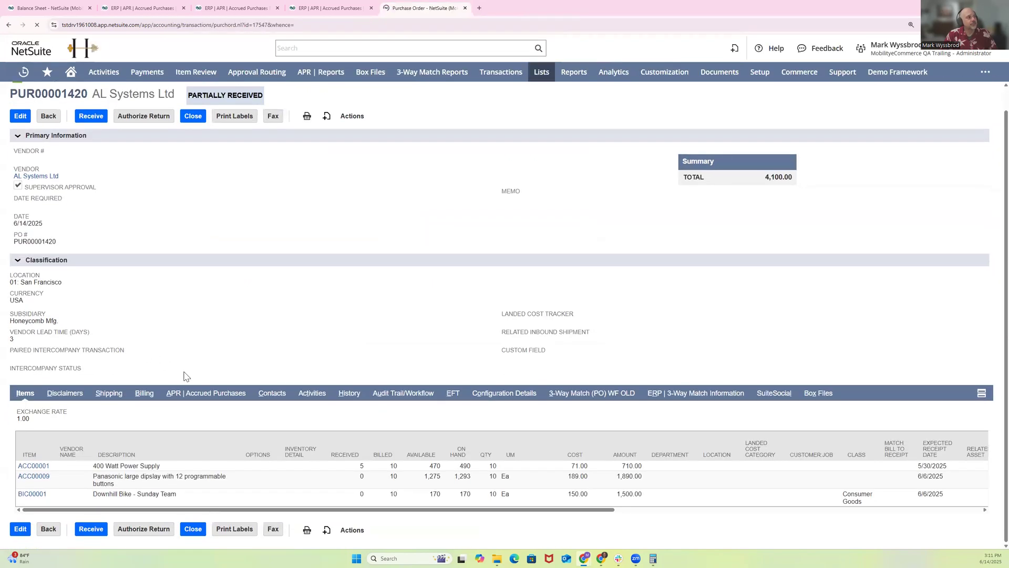
left_click(219, 398)
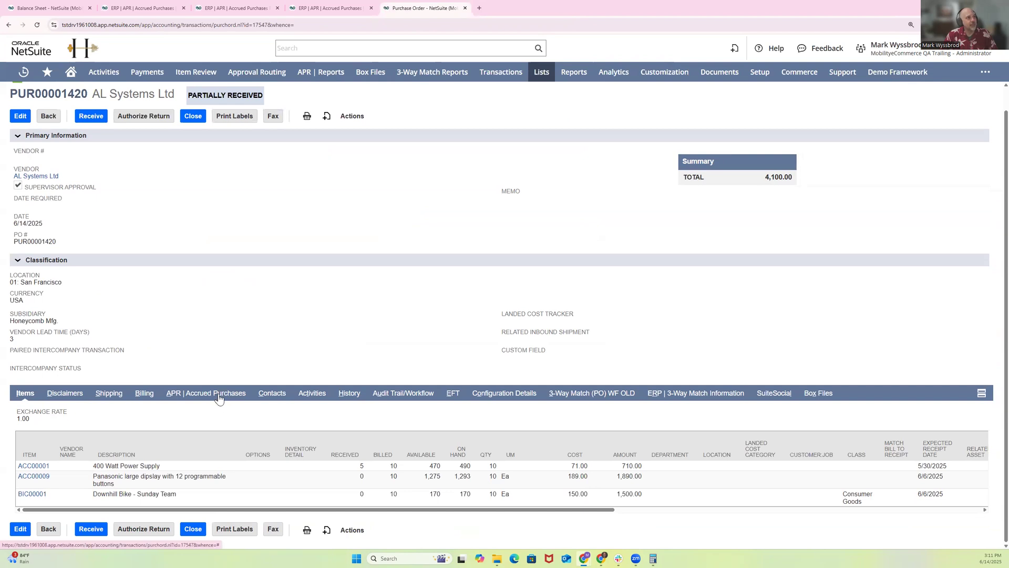
scroll(242, 383, "down", 1)
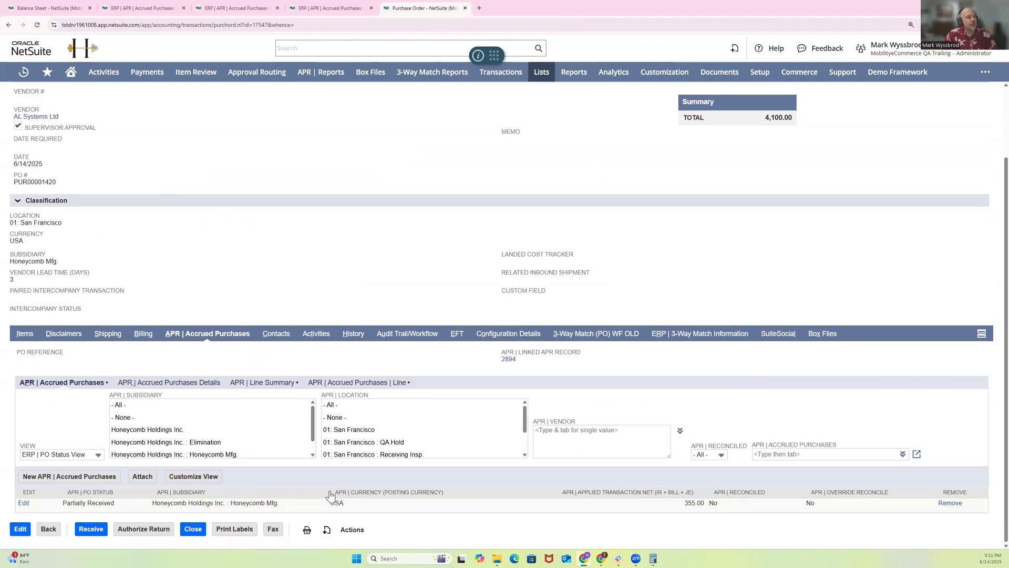
left_click_drag(685, 502, 702, 502)
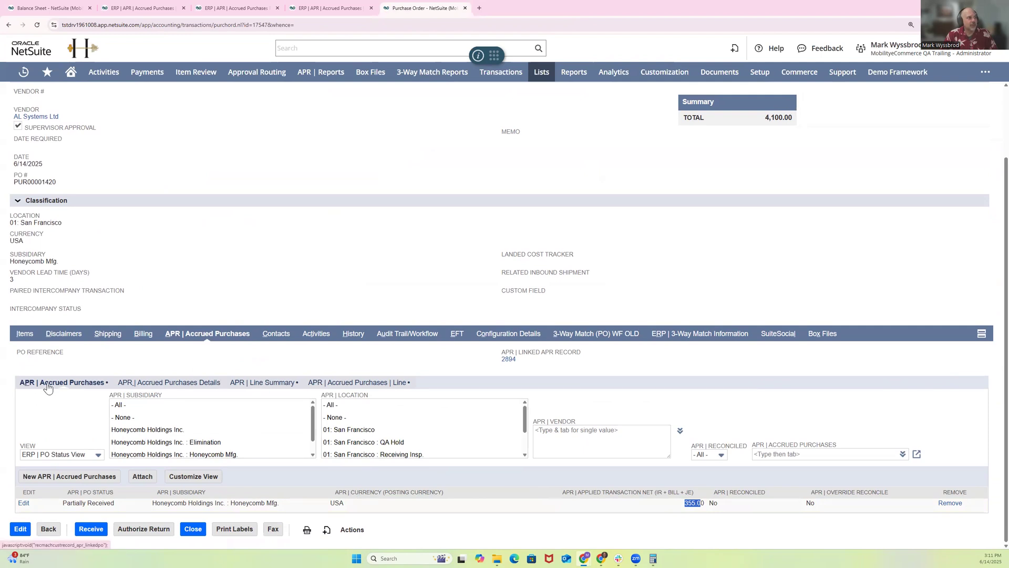
View the purchase order's APR | Line Summary and highlight item ACC00001 and its item receipt amount.
left_click(274, 386)
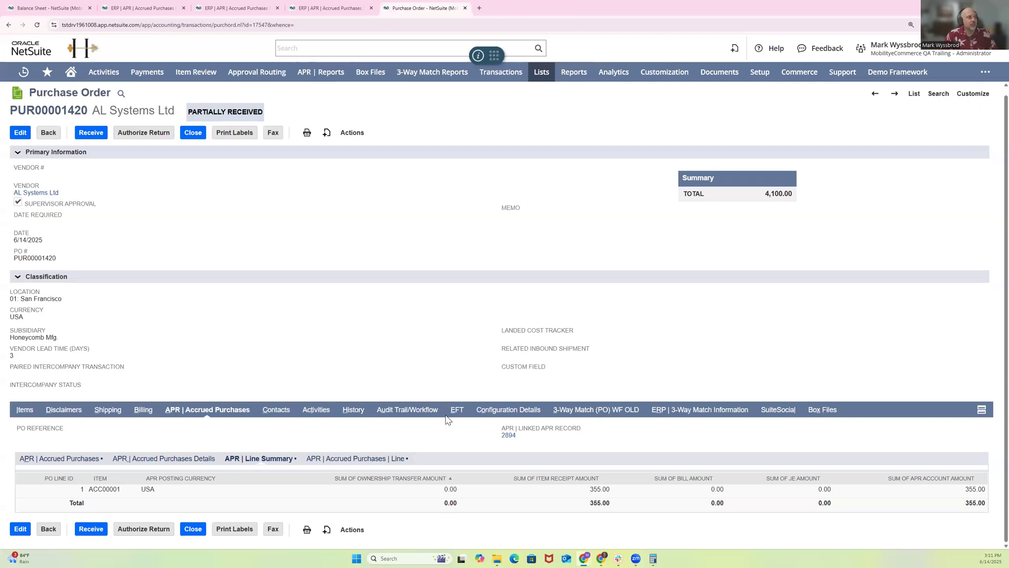
left_click_drag(120, 489, 84, 491)
left_click_drag(620, 493, 581, 493)
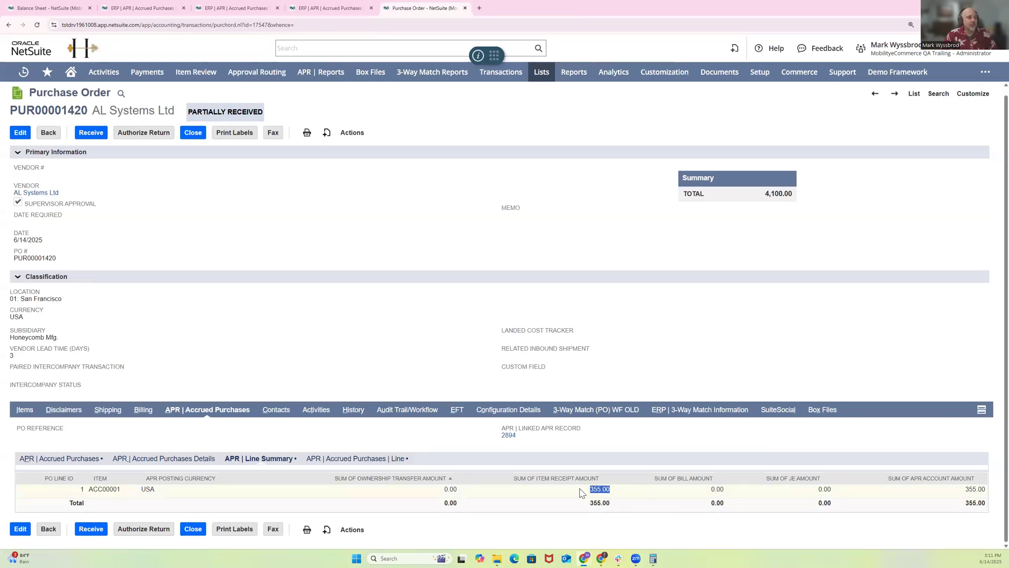